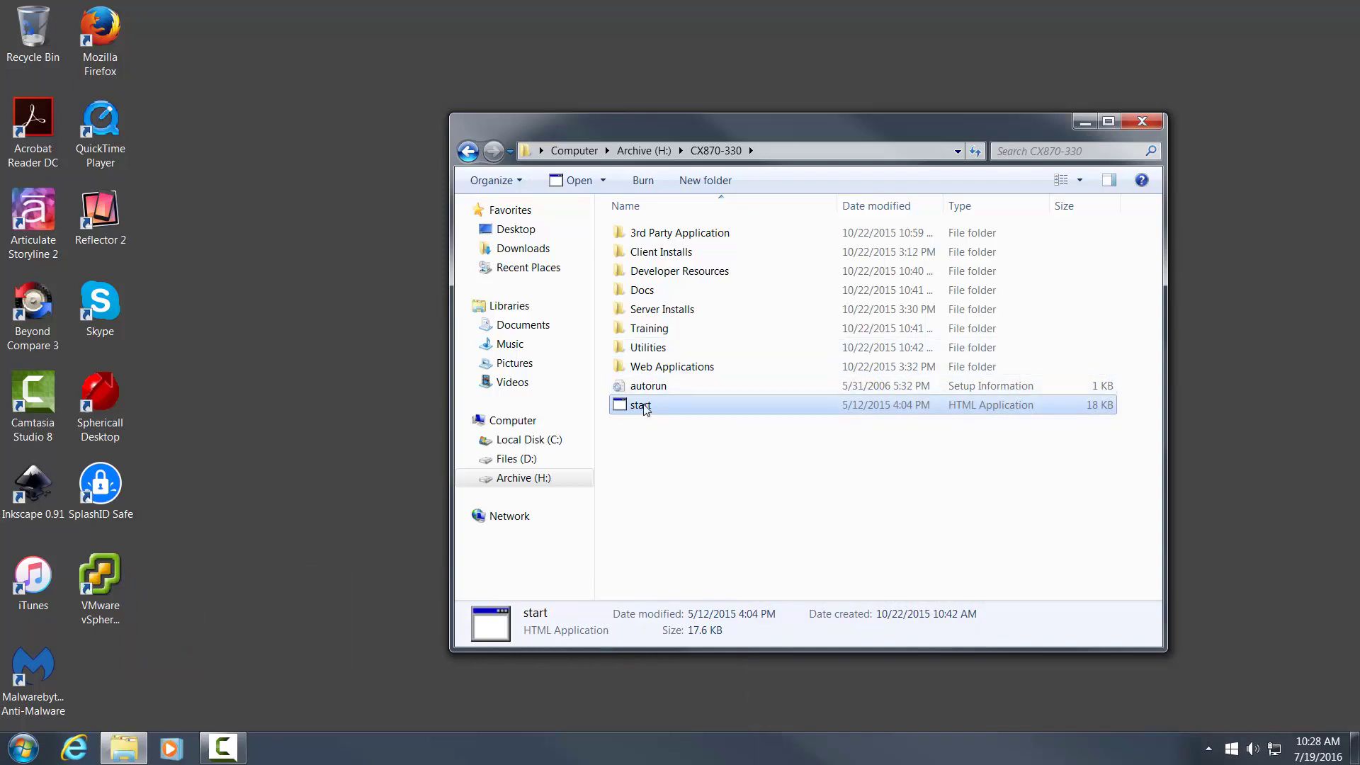
- Launch the AVST CX Version 8.70 installer from the 'start' file in the CX870-330 folder
{"action": "double_click", "coordinate": [641, 406]}
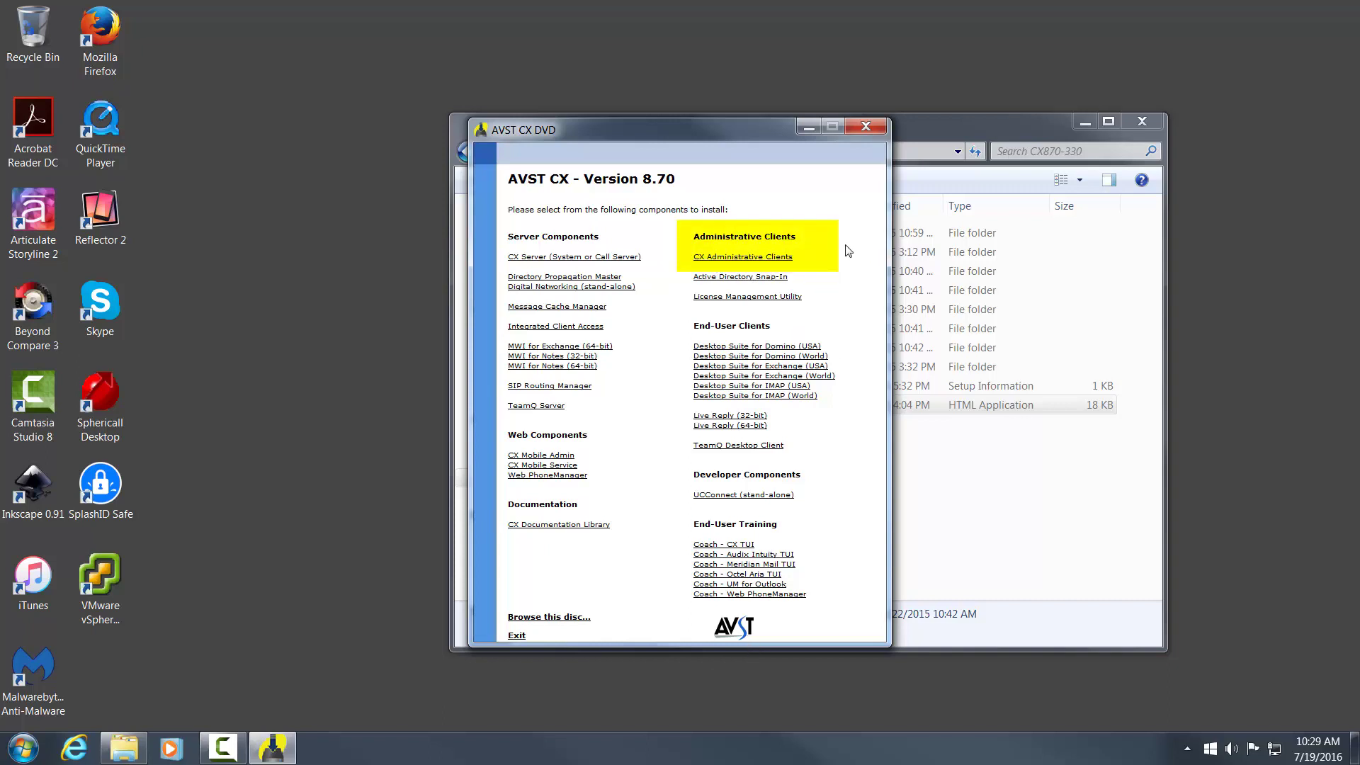
- Close the AVST CX DVD installer and the CX870-330 folder window
{"action": "left_click", "coordinate": [866, 128]}
{"action": "left_click", "coordinate": [1141, 121]}
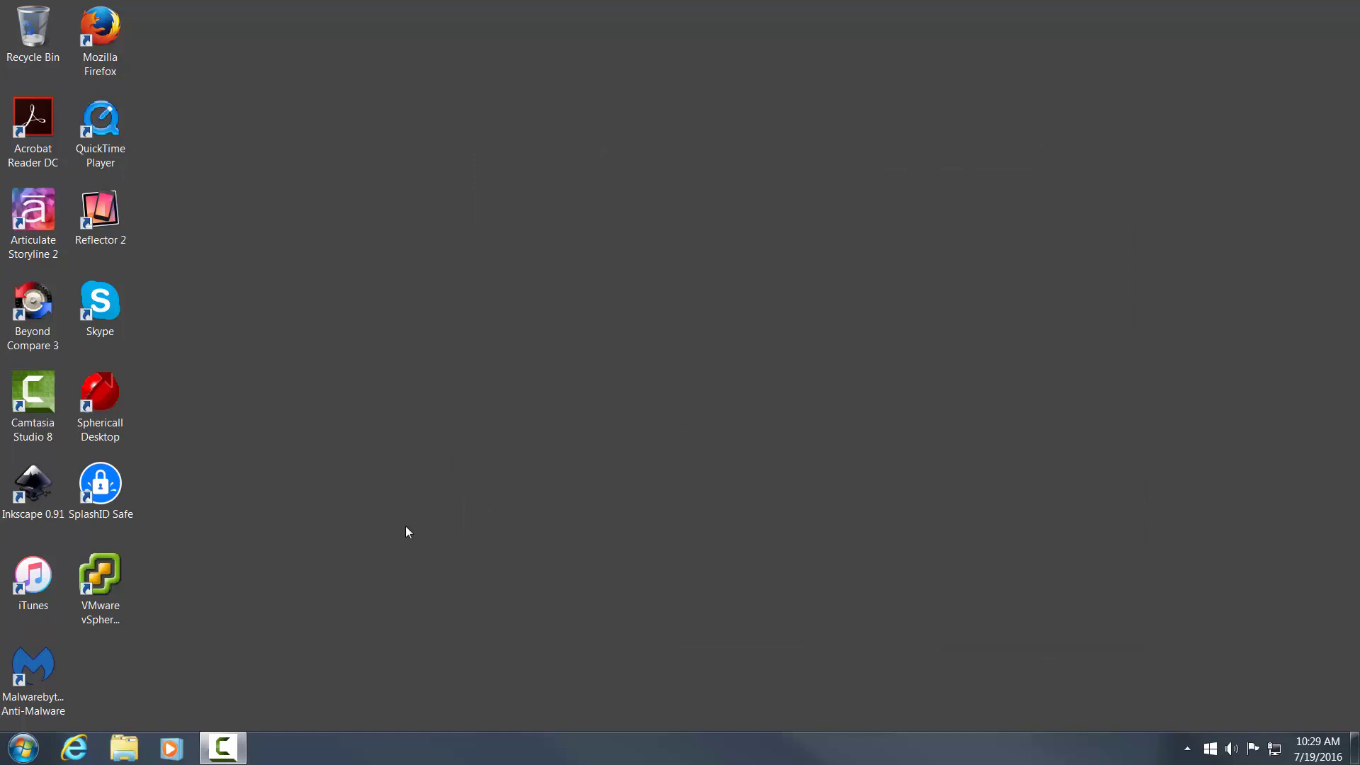
- Launch CX Desktop Administration from the Start menu's All Programs list
{"action": "left_click", "coordinate": [23, 749]}
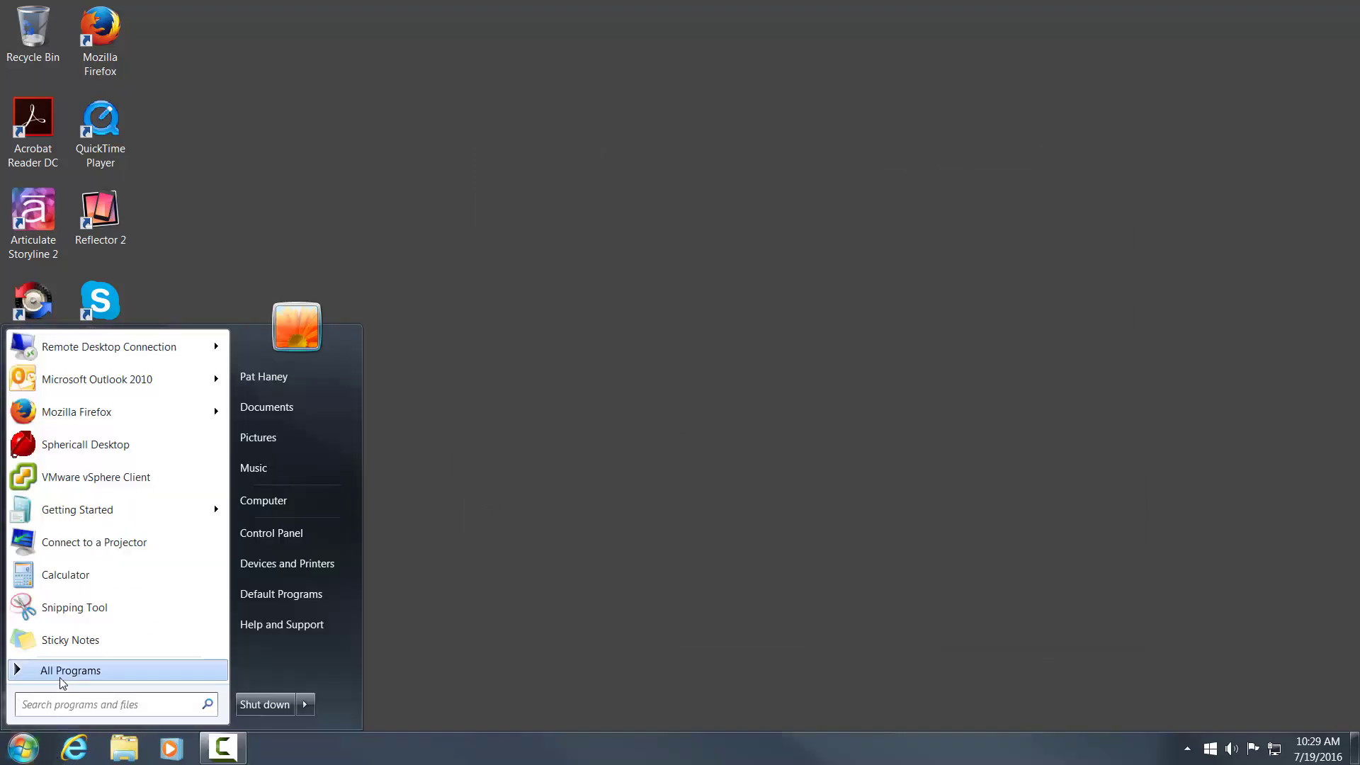
{"action": "left_click", "coordinate": [60, 678]}
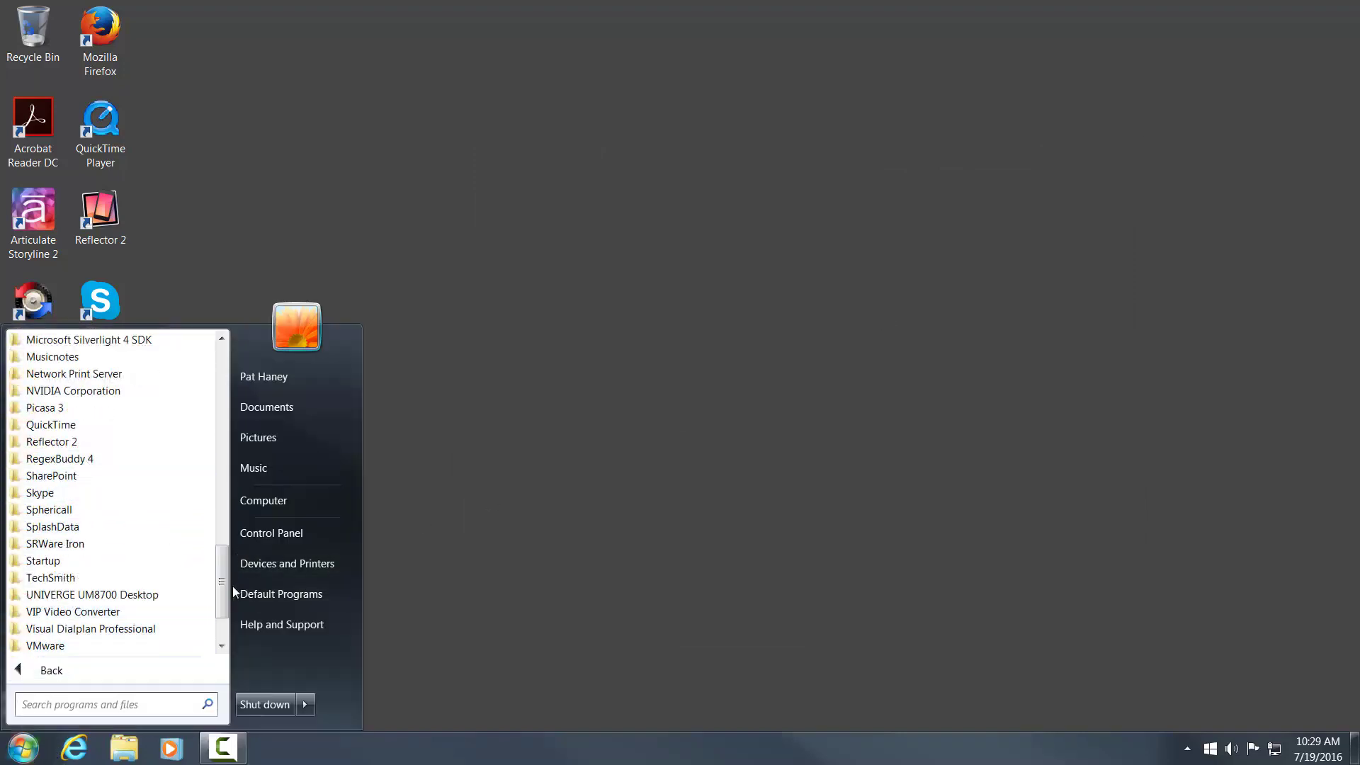
{"action": "left_click_drag", "start_coordinate": [224, 585], "coordinate": [225, 442]}
{"action": "left_click", "coordinate": [53, 560]}
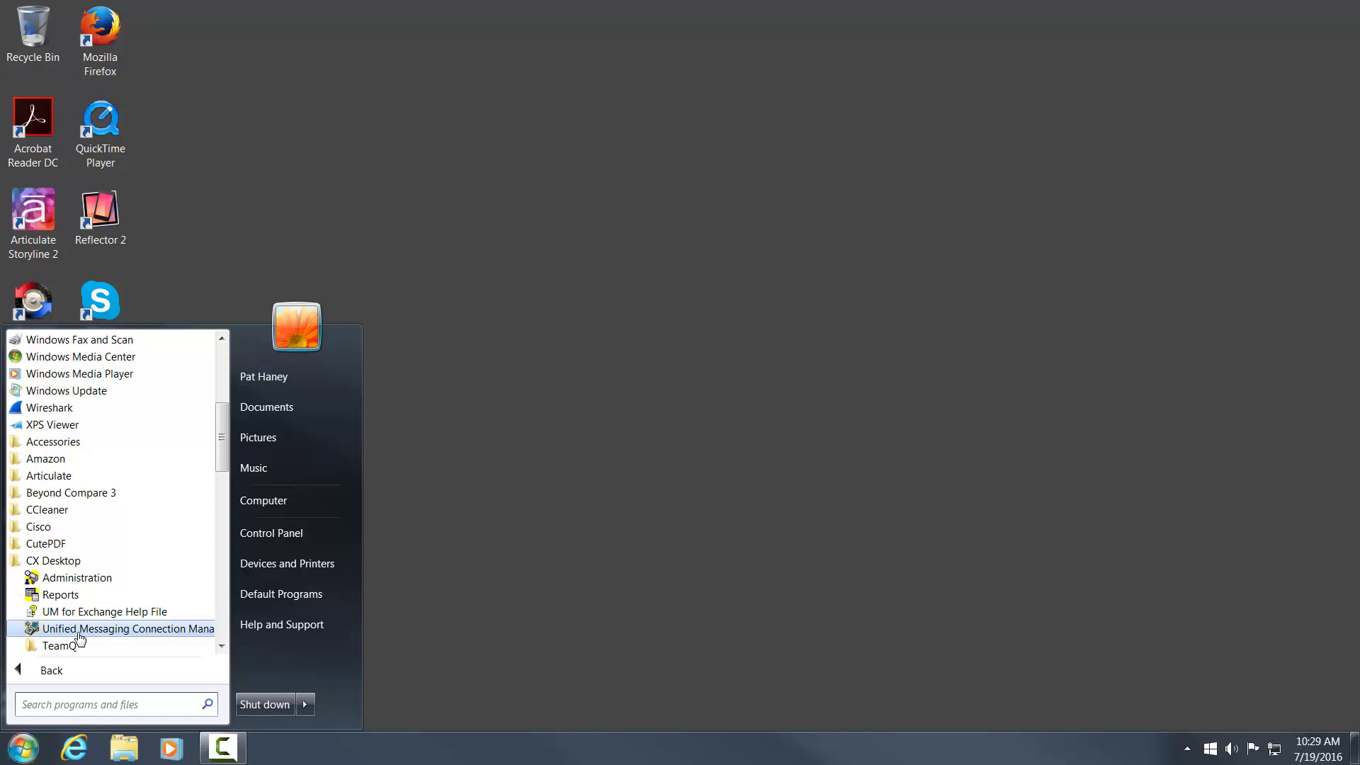
{"action": "left_click", "coordinate": [77, 578]}
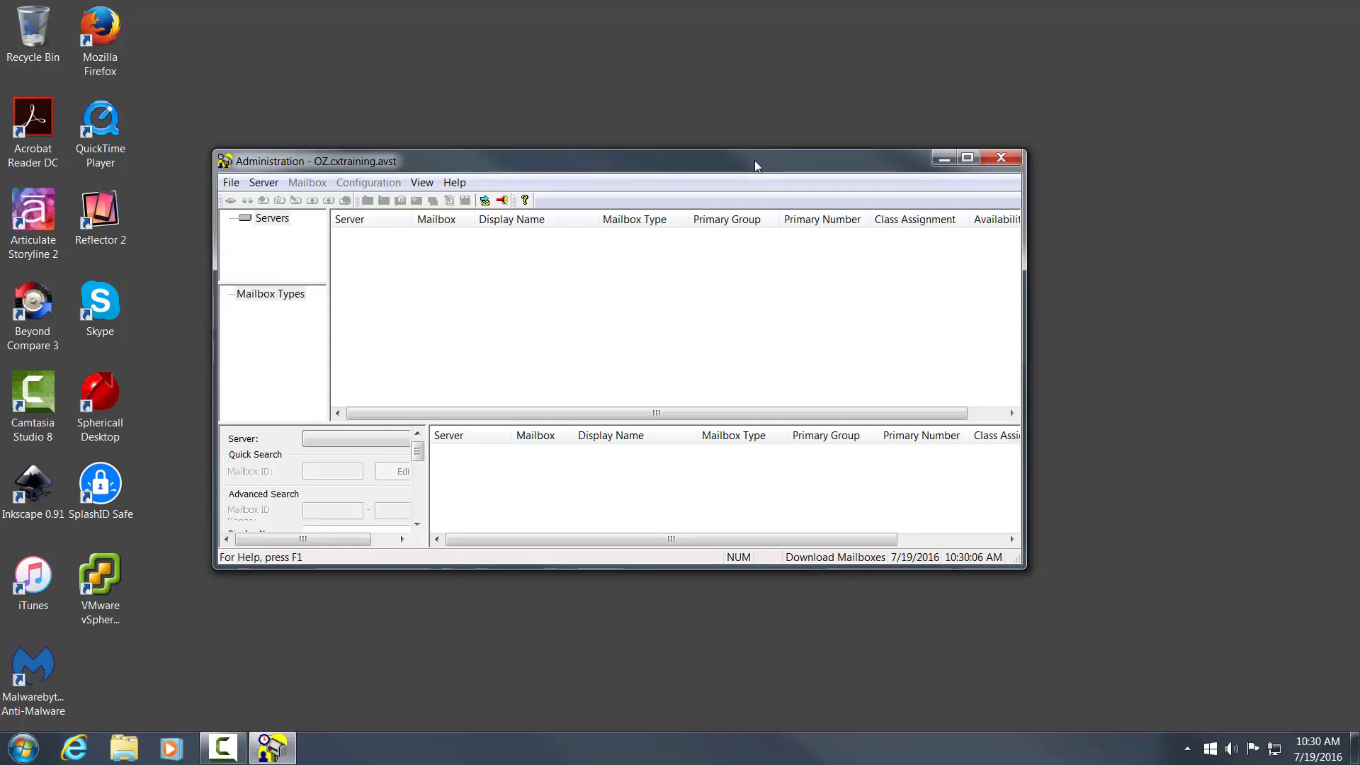
- Attach to the server at 192.168.1.22 and log on with the administrator User ID
{"action": "left_click", "coordinate": [232, 184]}
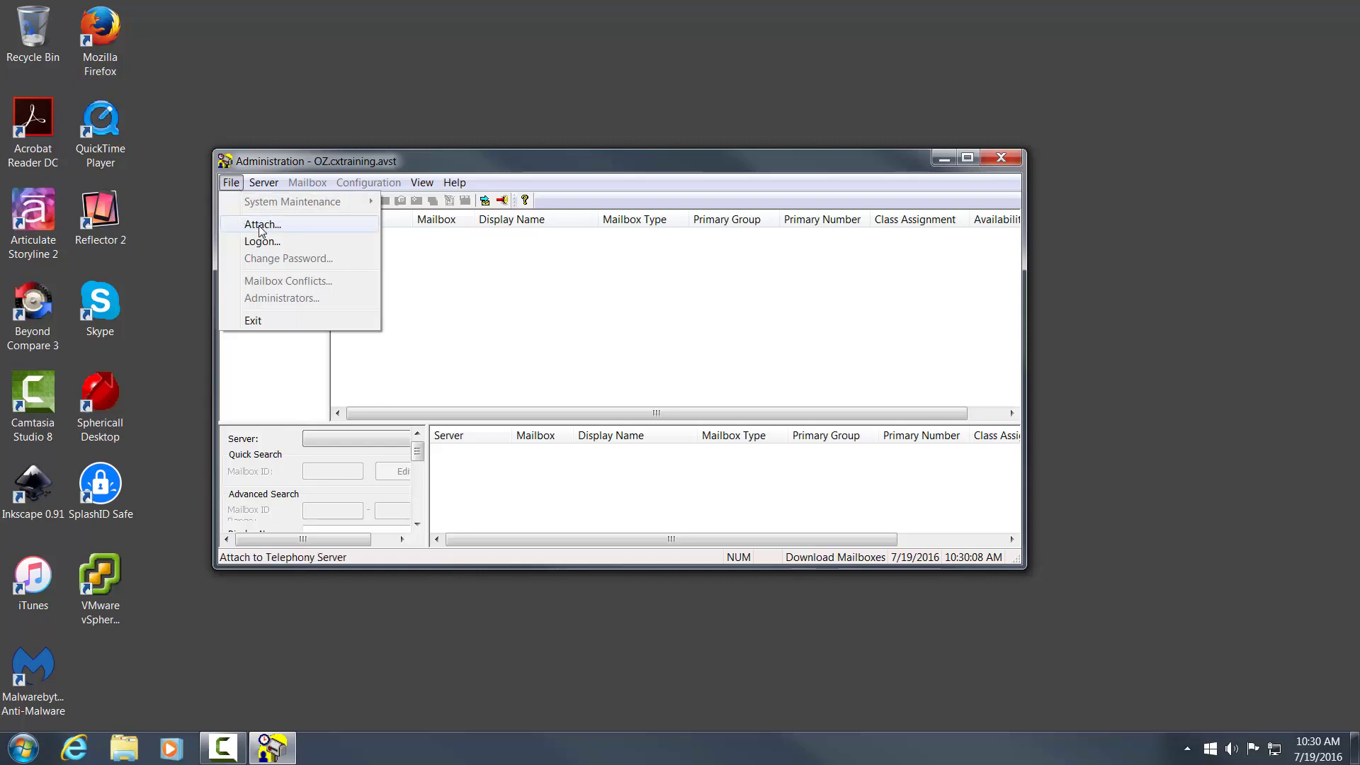
{"action": "left_click", "coordinate": [262, 227]}
{"action": "left_click_drag", "start_coordinate": [623, 363], "coordinate": [494, 364]}
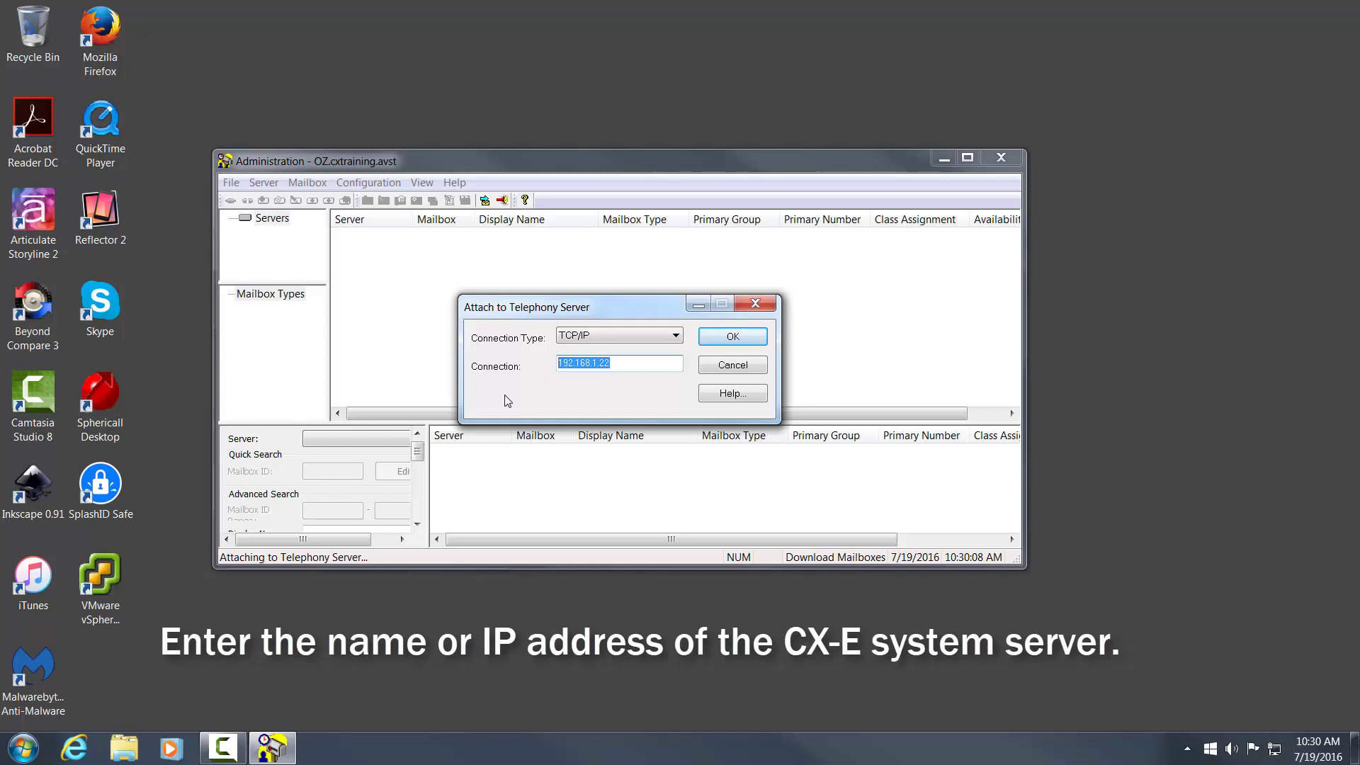
{"action": "left_click", "coordinate": [566, 363]}
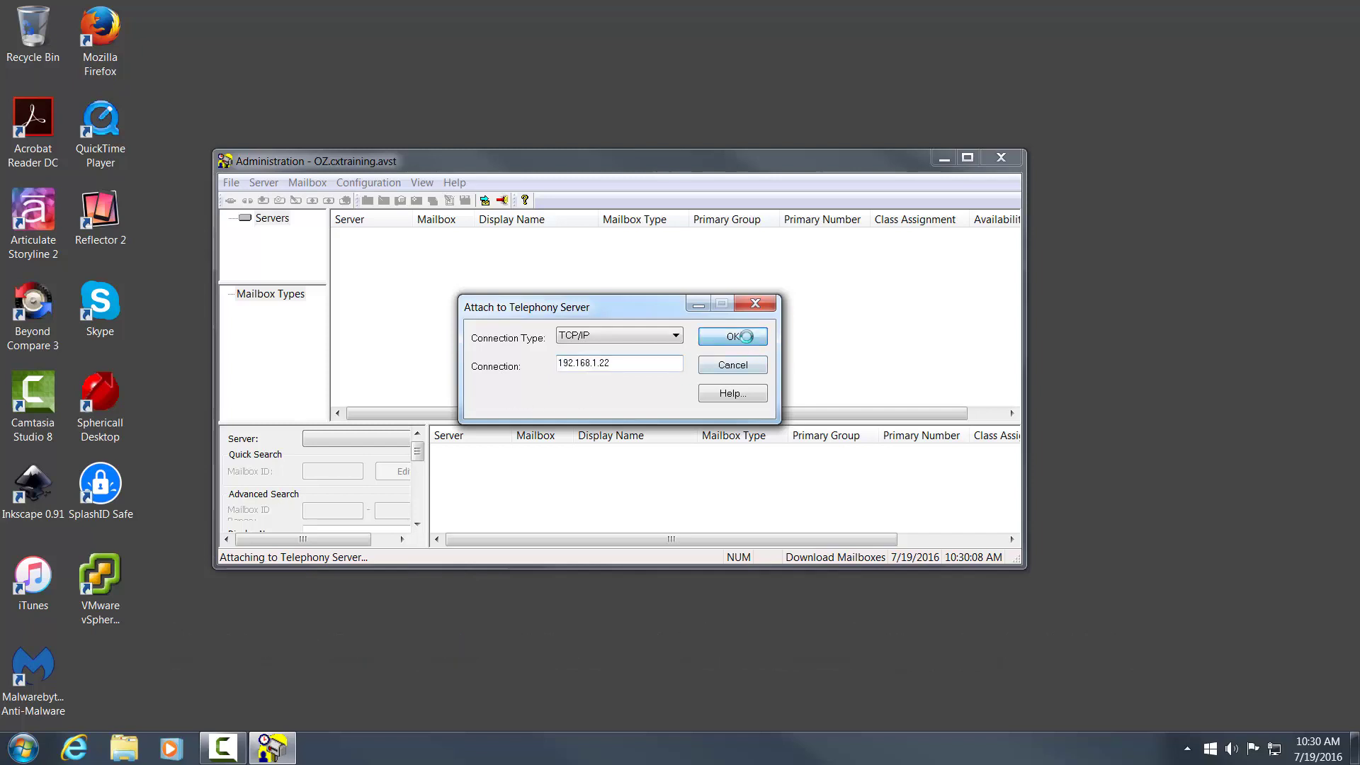
{"action": "key", "text": "Return"}
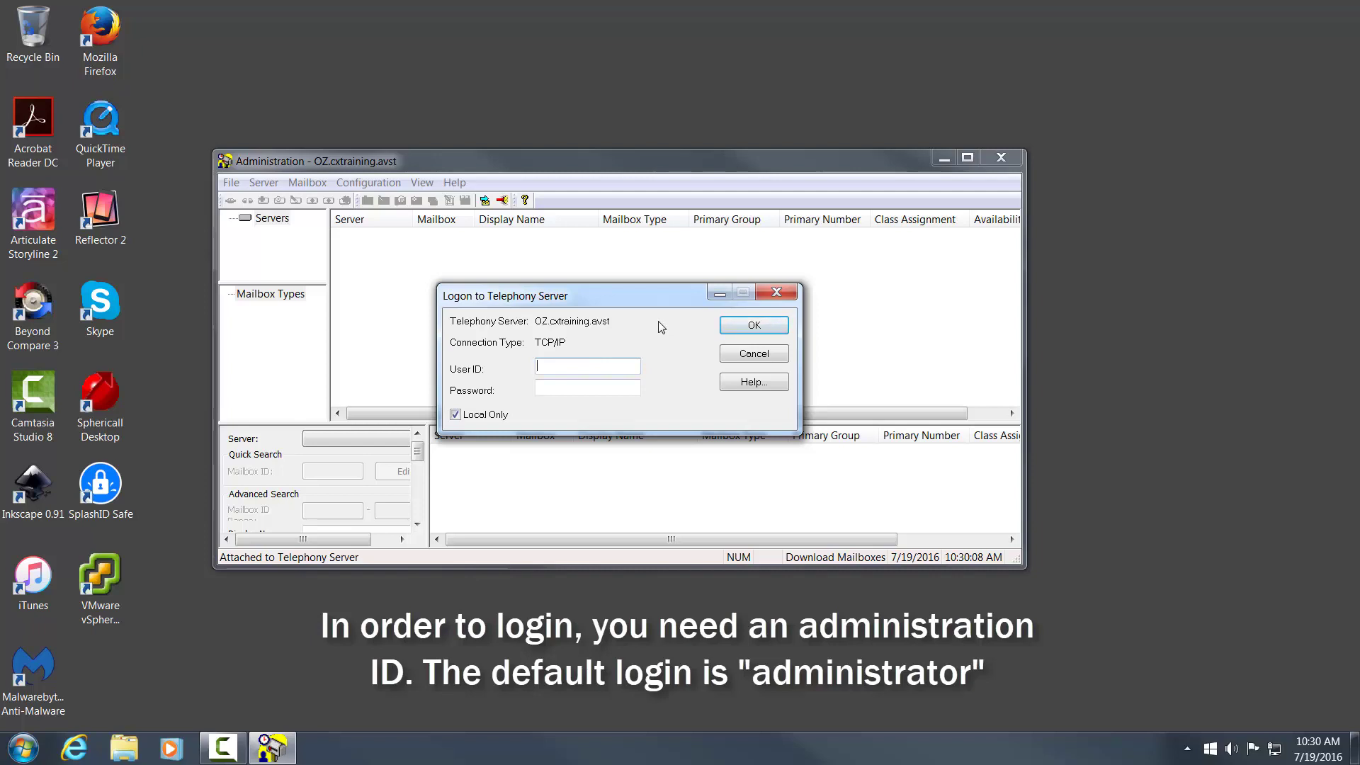
{"action": "type", "text": "administrator"}
{"action": "key", "text": "Return"}
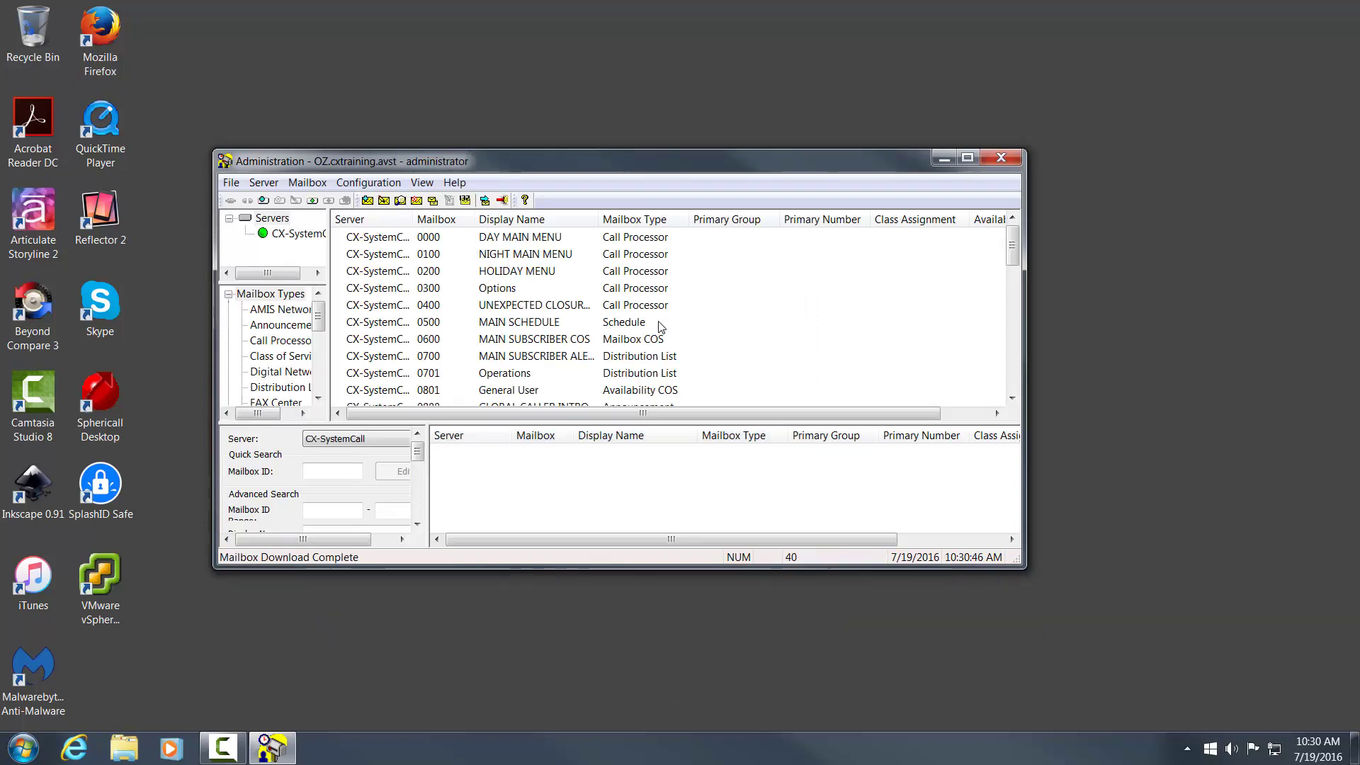
- Maximize the window and enlarge the mailbox list and mailbox-type tree panes
{"action": "left_click", "coordinate": [972, 156]}
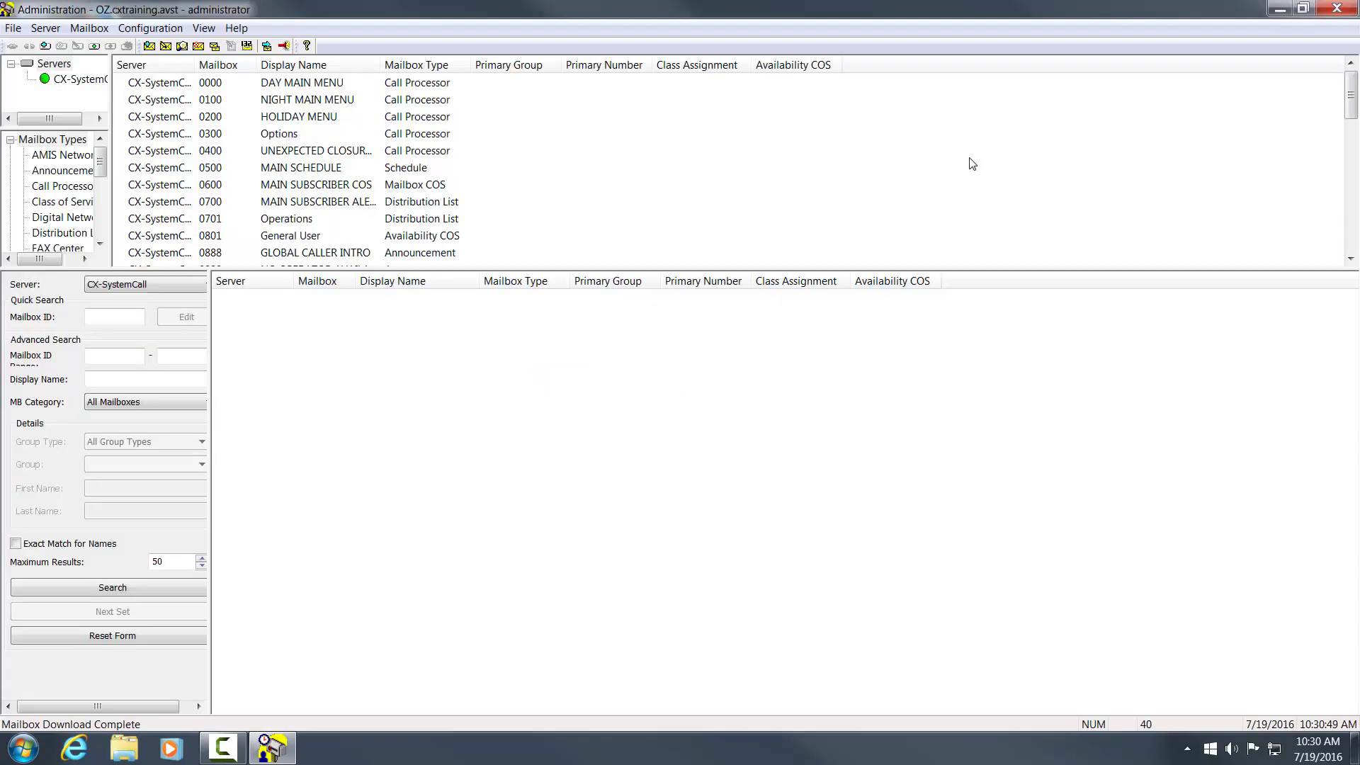
{"action": "left_click_drag", "start_coordinate": [841, 270], "coordinate": [841, 470]}
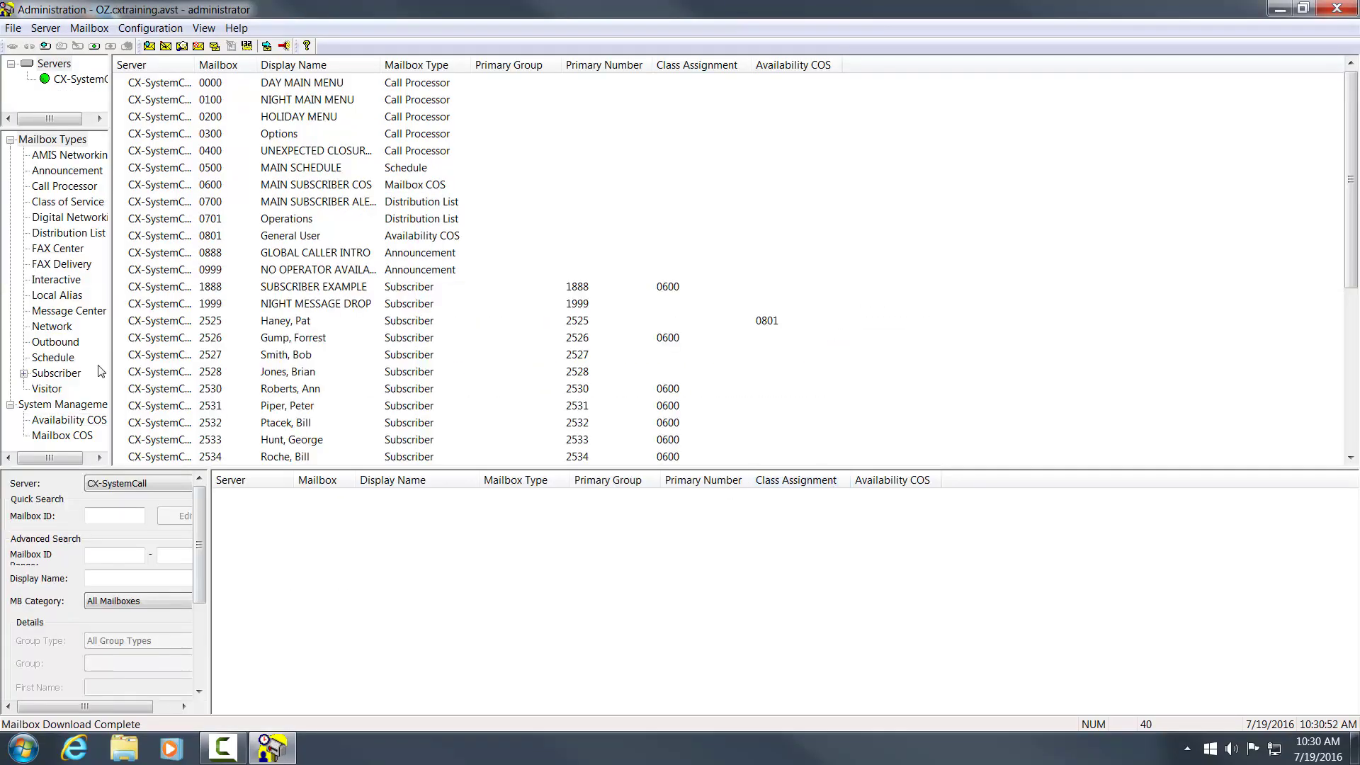
{"action": "left_click_drag", "start_coordinate": [110, 366], "coordinate": [232, 372]}
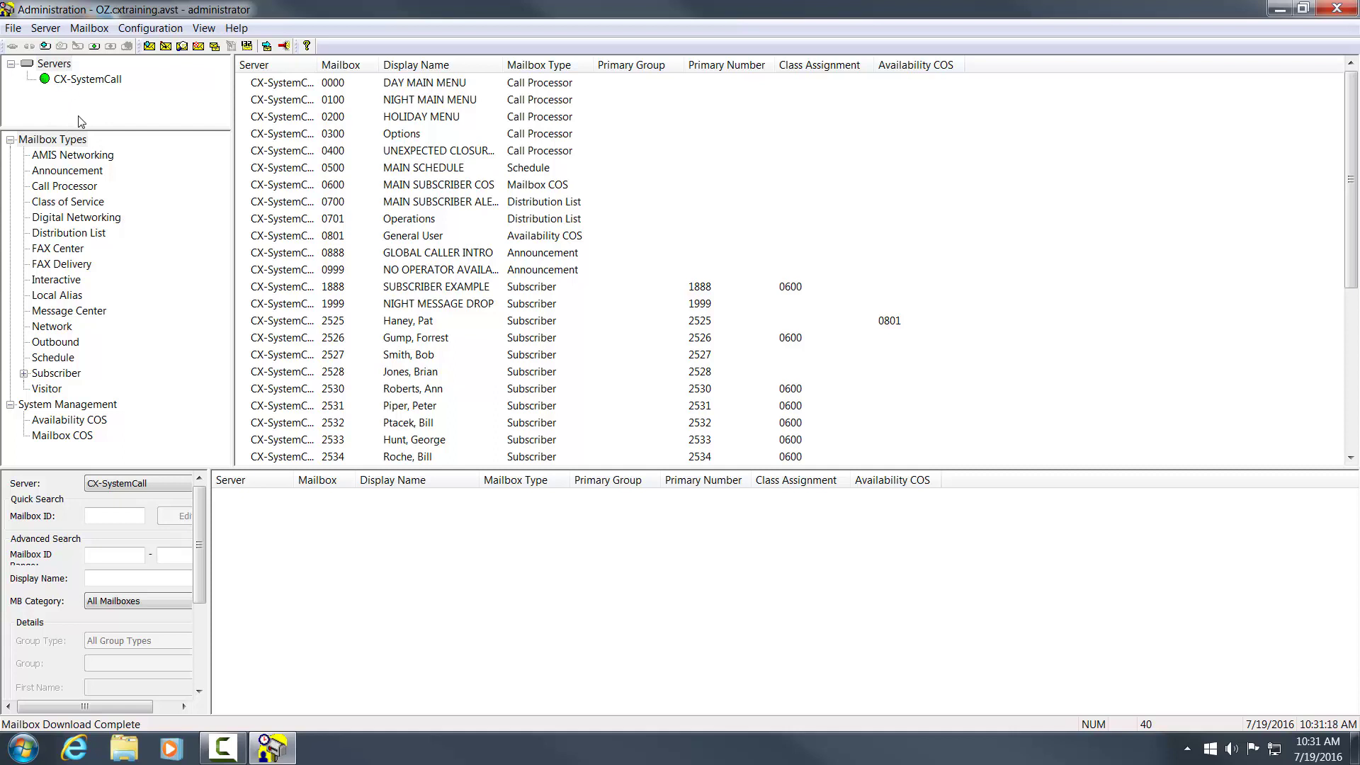
- Browse each mailbox type in turn, from AMIS Networking through Subscriber mailboxes
{"action": "left_click", "coordinate": [69, 157]}
{"action": "left_click", "coordinate": [69, 171]}
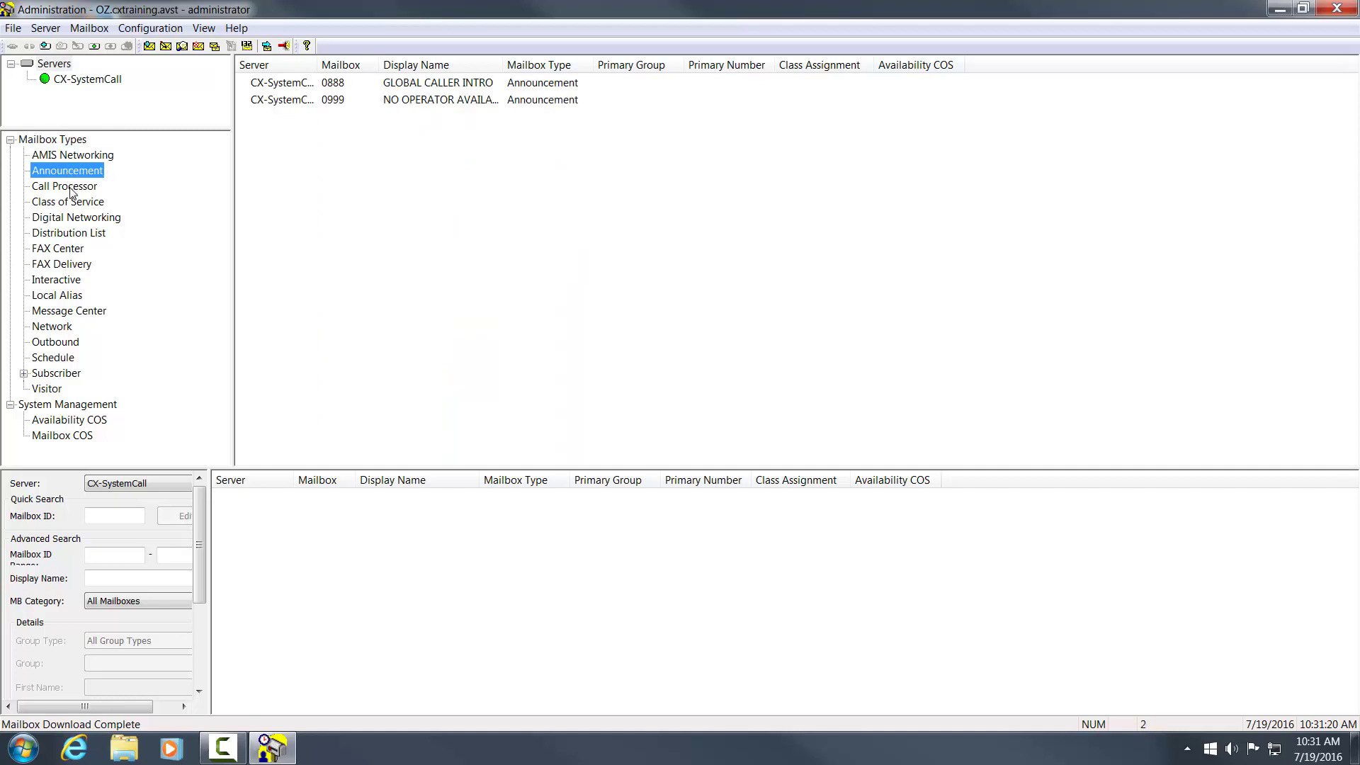
{"action": "left_click", "coordinate": [71, 187]}
{"action": "left_click", "coordinate": [75, 204]}
{"action": "left_click", "coordinate": [77, 219]}
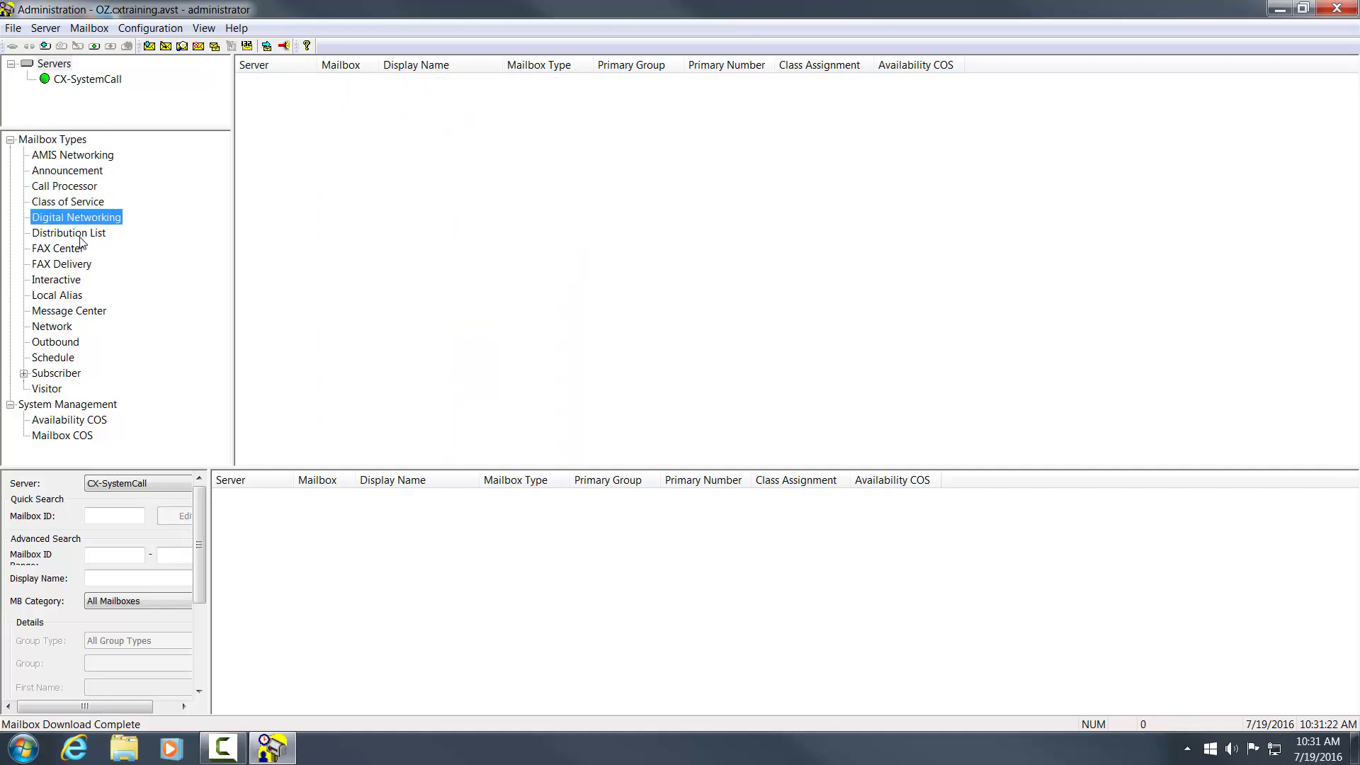
{"action": "left_click", "coordinate": [80, 233]}
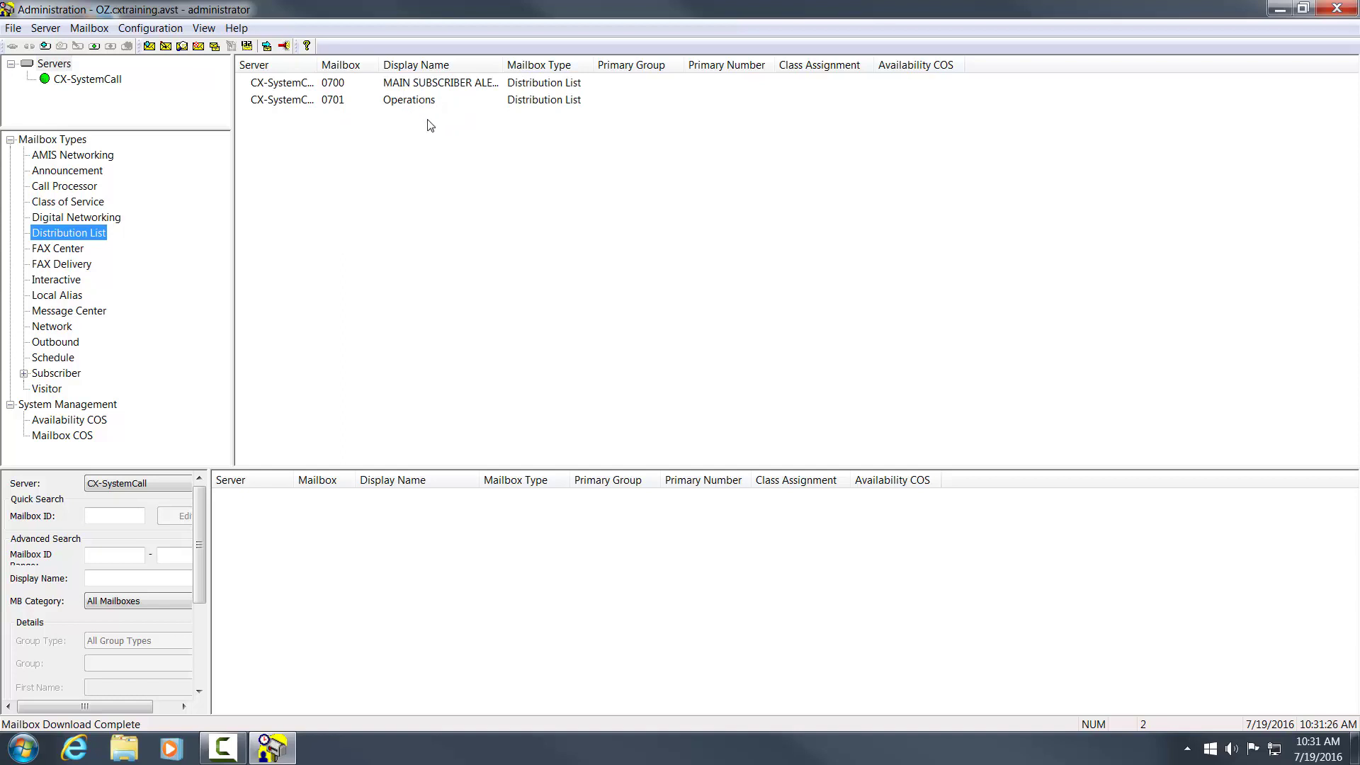
{"action": "left_click", "coordinate": [56, 251]}
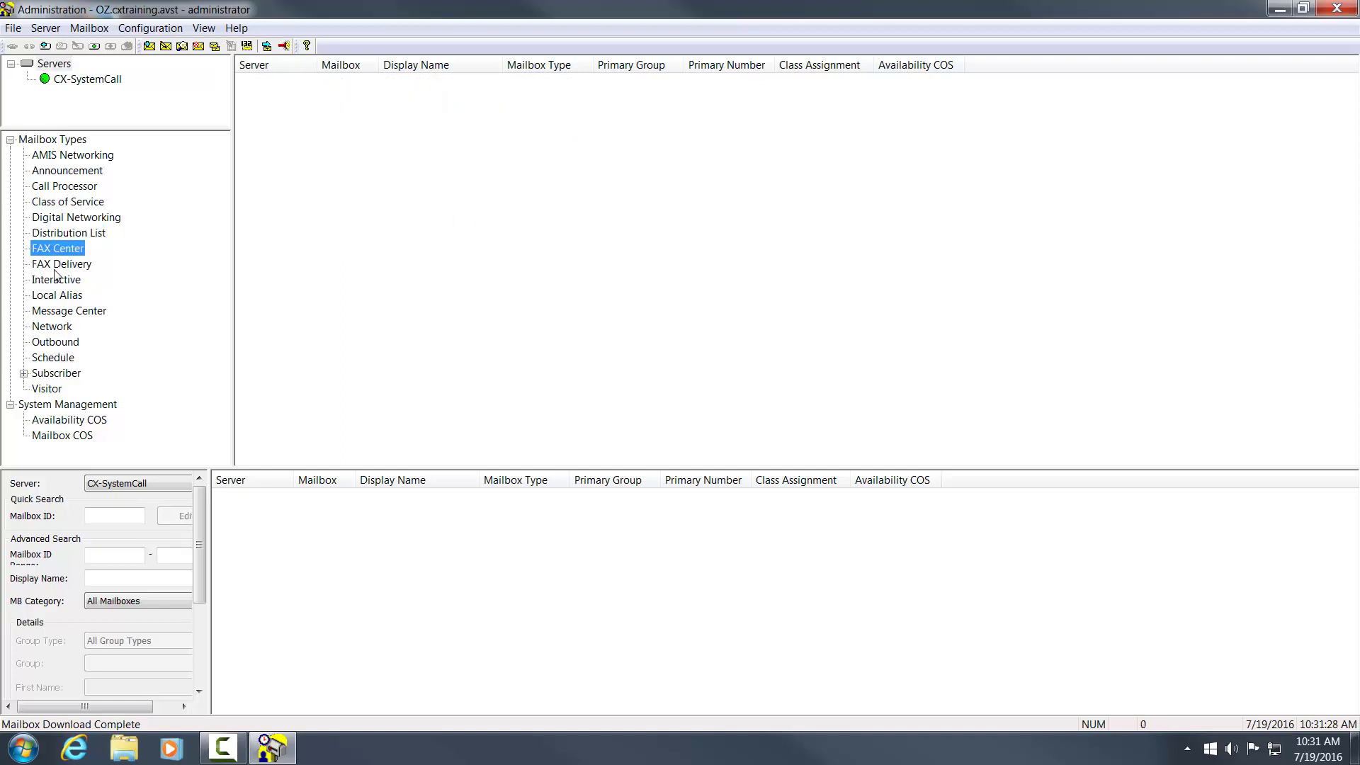
{"action": "left_click", "coordinate": [59, 284]}
{"action": "left_click", "coordinate": [65, 374]}
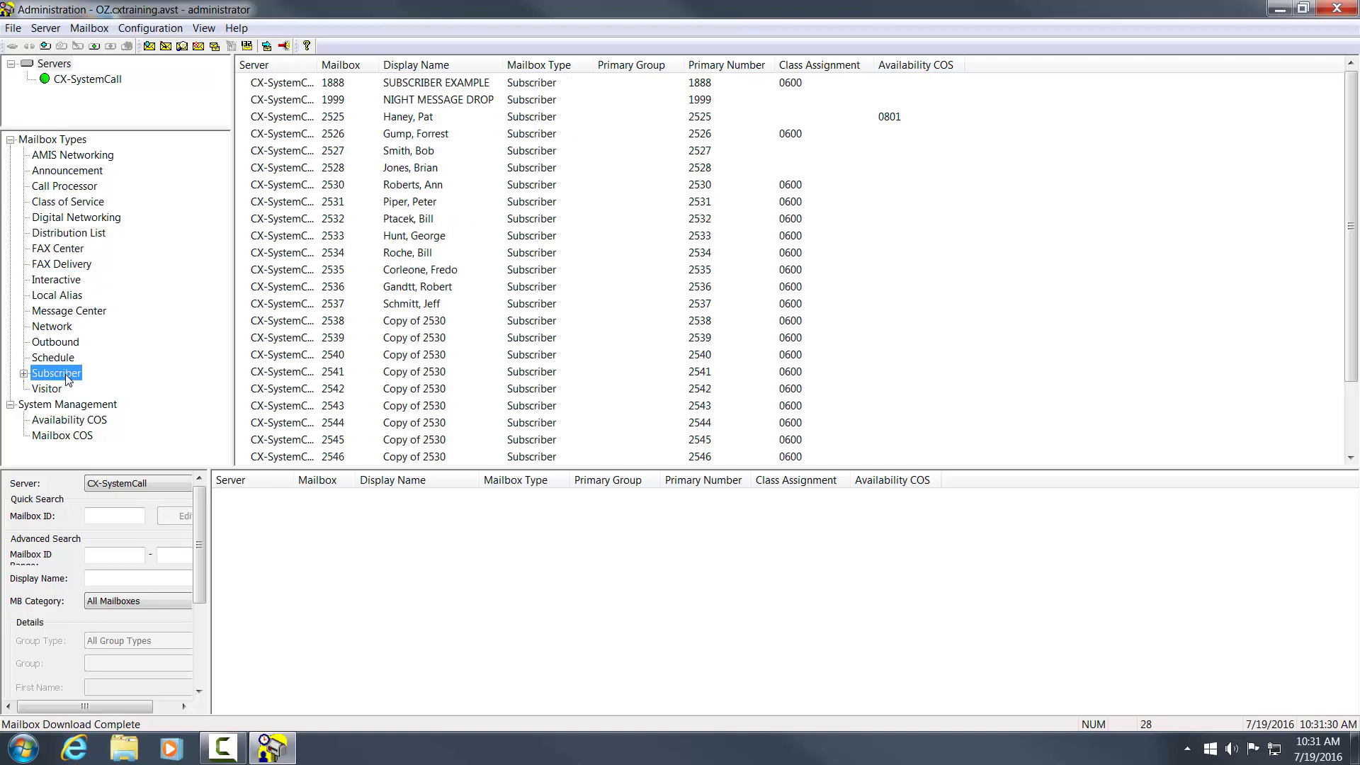
- Widen the Server column, view the Schedule mailbox, then list all 40 mailboxes again
{"action": "left_click_drag", "start_coordinate": [317, 64], "coordinate": [363, 65]}
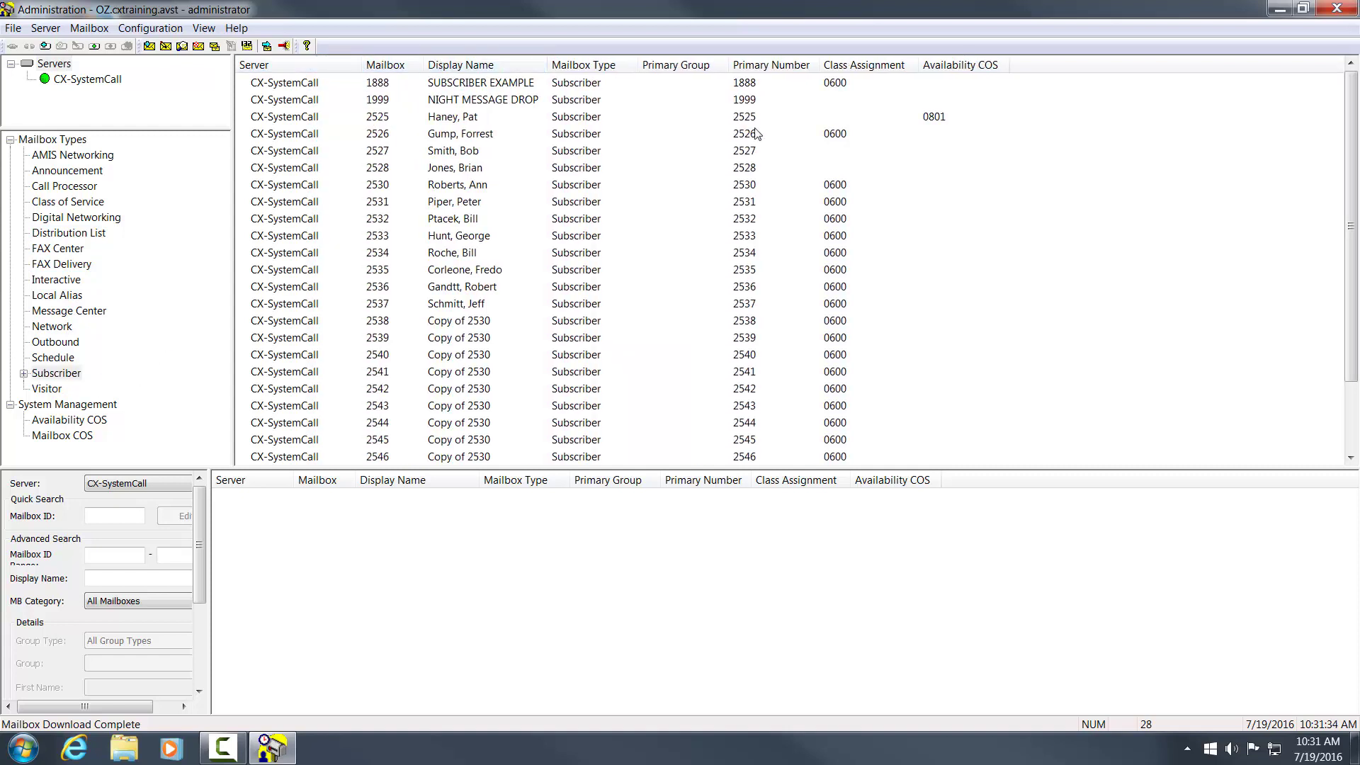
{"action": "scroll", "coordinate": [660, 214], "scroll_direction": "down", "scroll_amount": 2}
{"action": "scroll", "coordinate": [659, 213], "scroll_direction": "up", "scroll_amount": 2}
{"action": "left_click", "coordinate": [57, 359]}
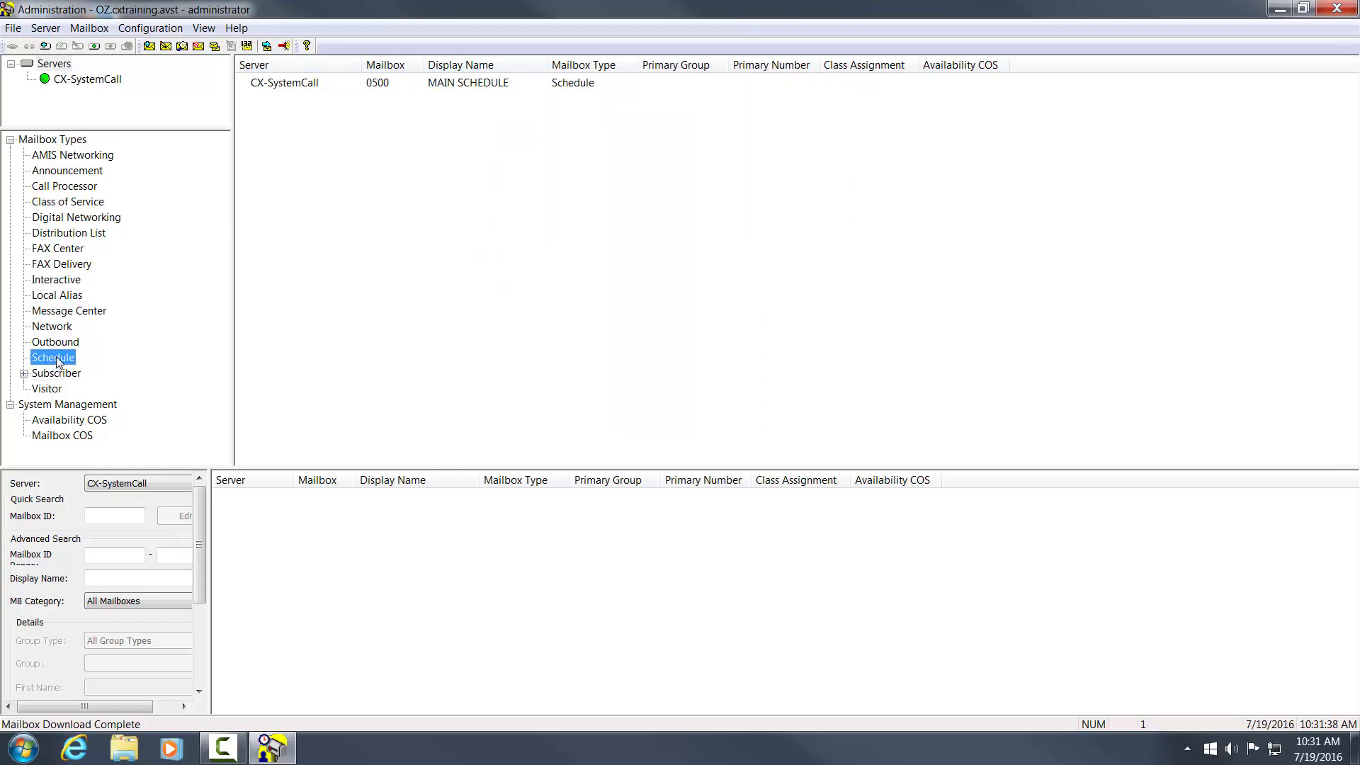
{"action": "left_click", "coordinate": [49, 141]}
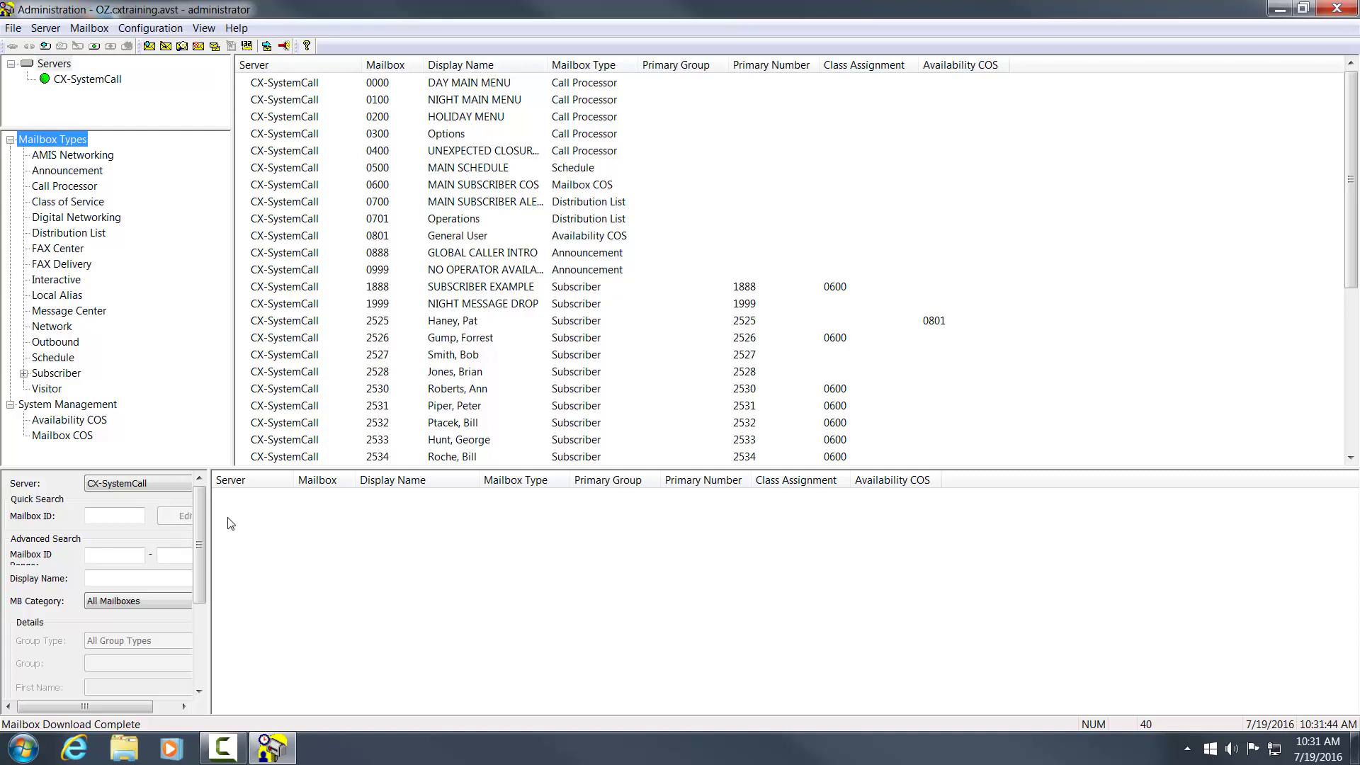
- Widen the search panel and search by a subscriber's surname to find mailbox 2525
{"action": "left_click_drag", "start_coordinate": [210, 517], "coordinate": [253, 517]}
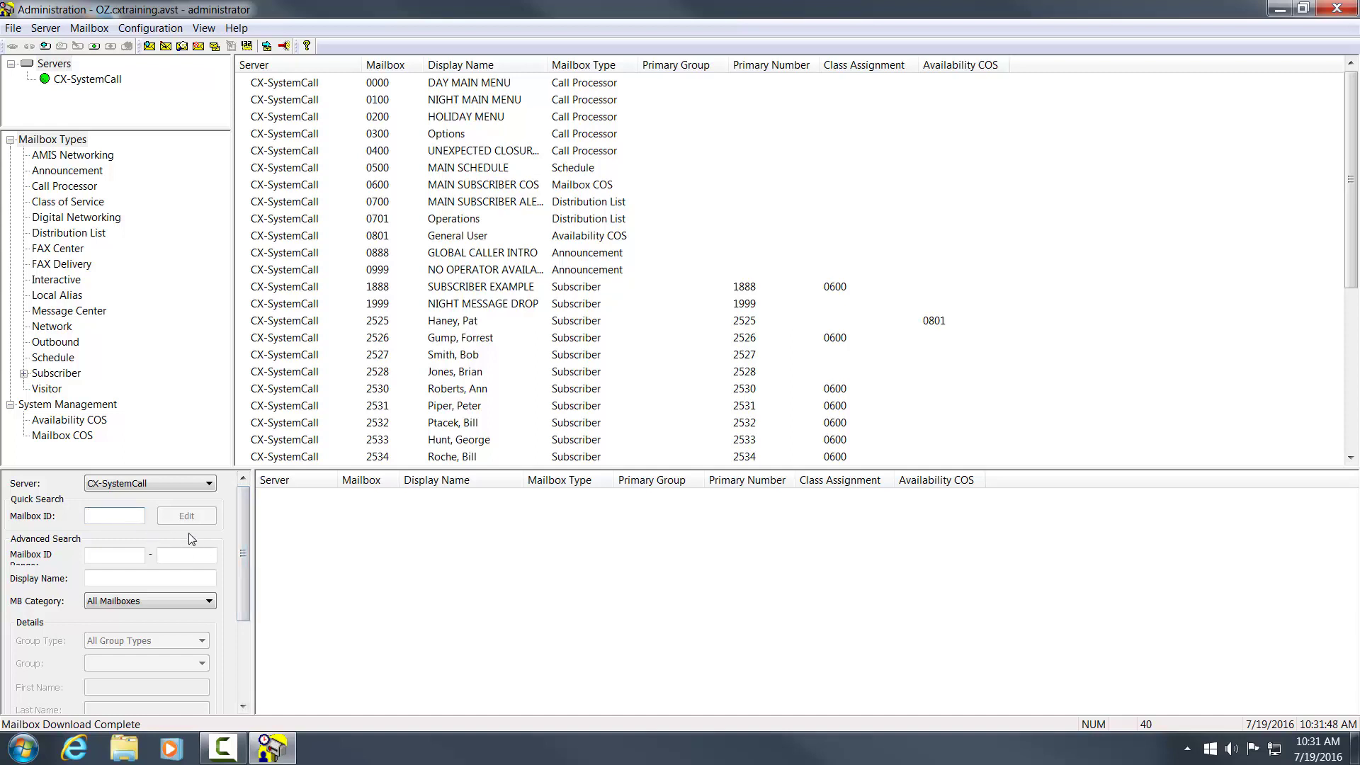
{"action": "left_click_drag", "start_coordinate": [243, 534], "coordinate": [248, 570]}
{"action": "left_click", "coordinate": [122, 514]}
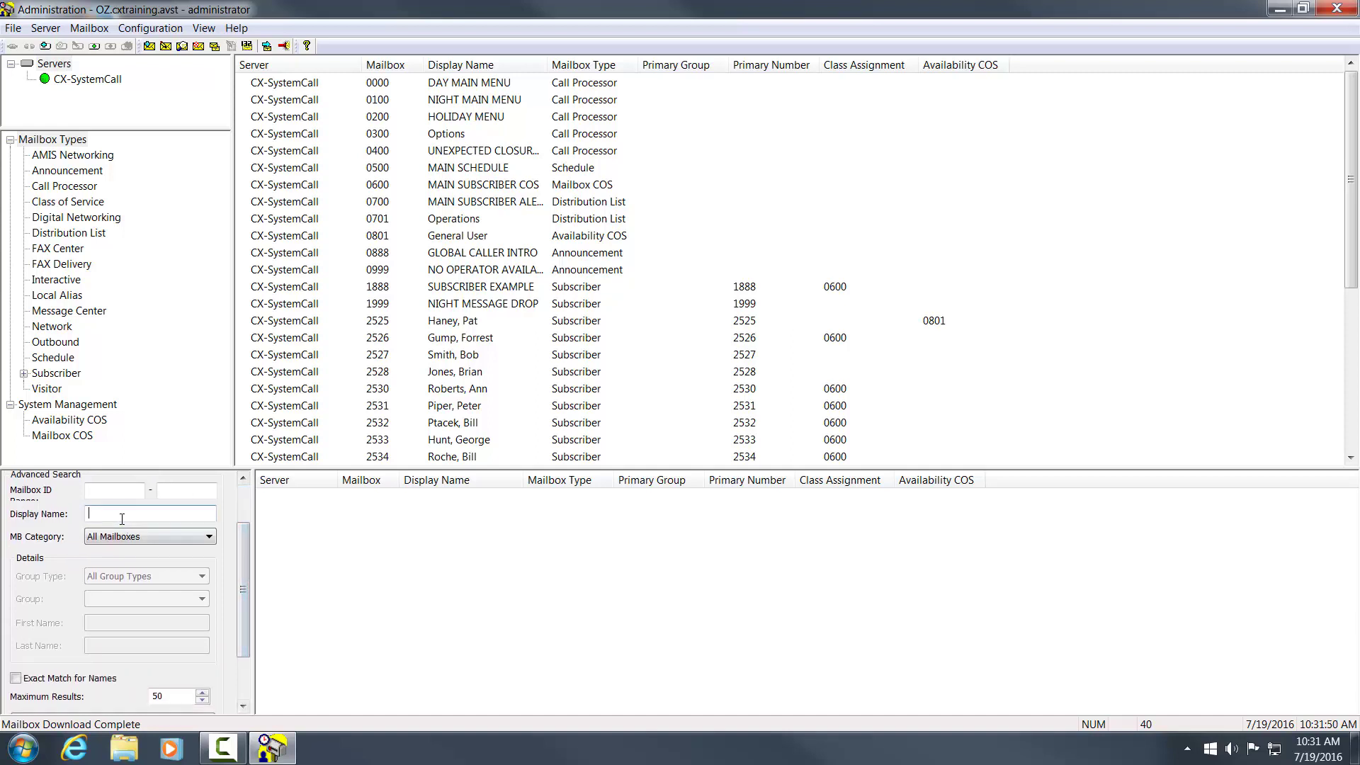
{"action": "type", "text": "haney"}
{"action": "key", "text": "Return"}
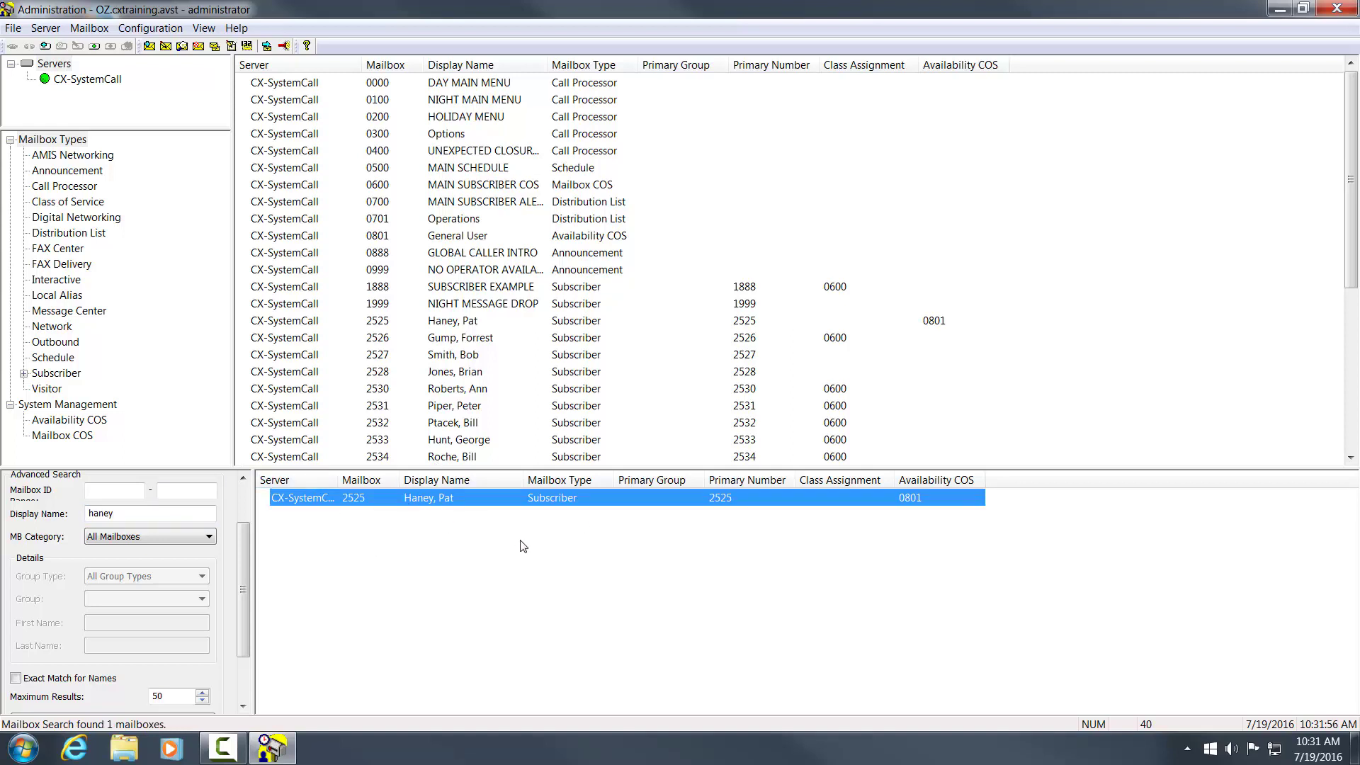
- Open subscriber mailbox 2525 from the search results to review it, then close it
{"action": "double_click", "coordinate": [433, 500]}
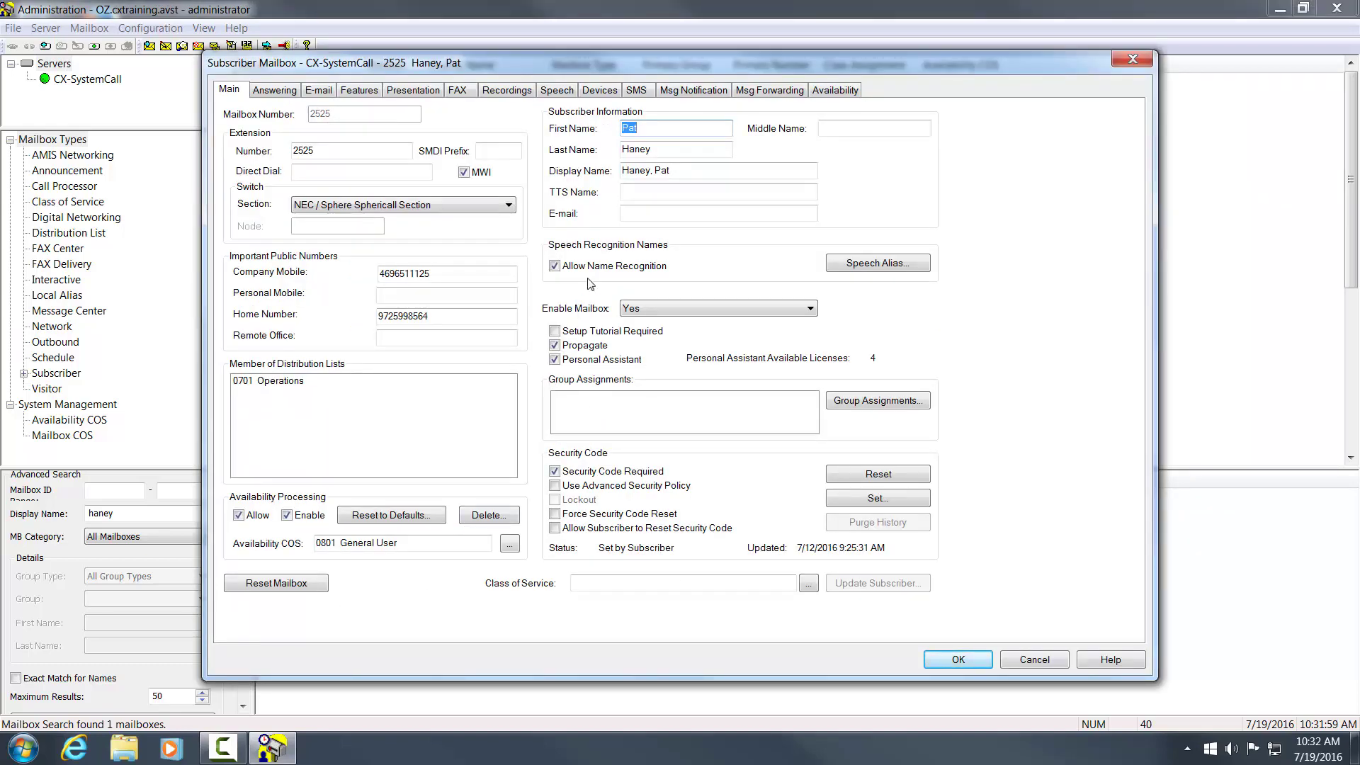
{"action": "left_click", "coordinate": [1133, 63]}
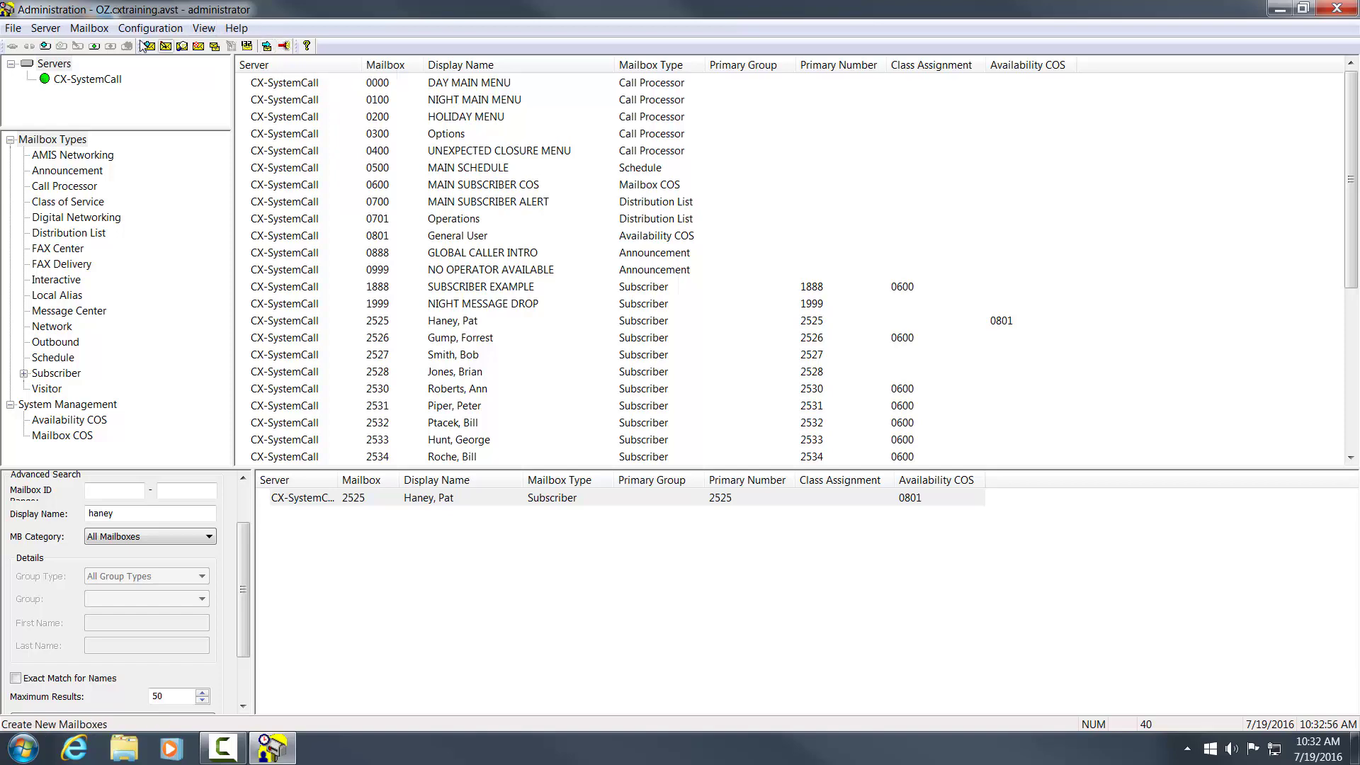
{"action": "left_click", "coordinate": [90, 29]}
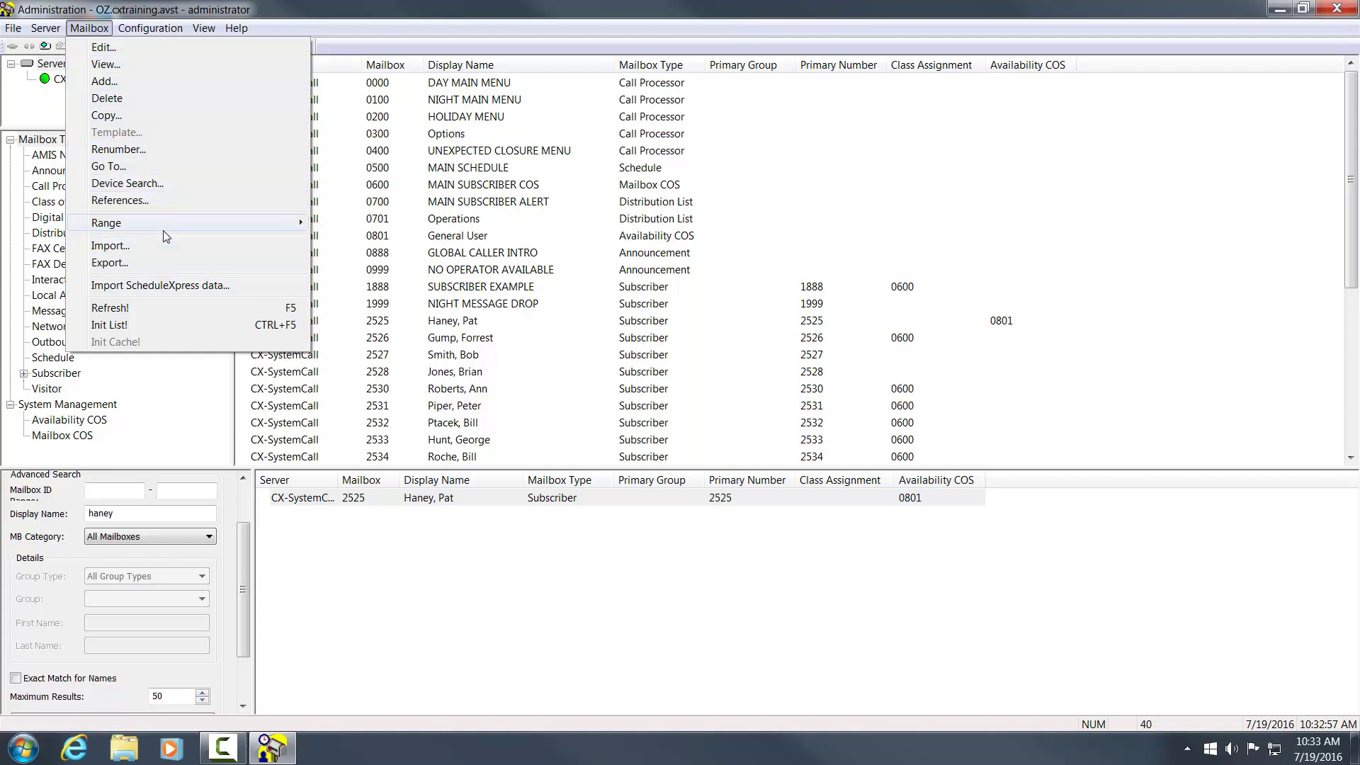
{"action": "mouse_move", "coordinate": [164, 225]}
{"action": "left_click", "coordinate": [134, 184]}
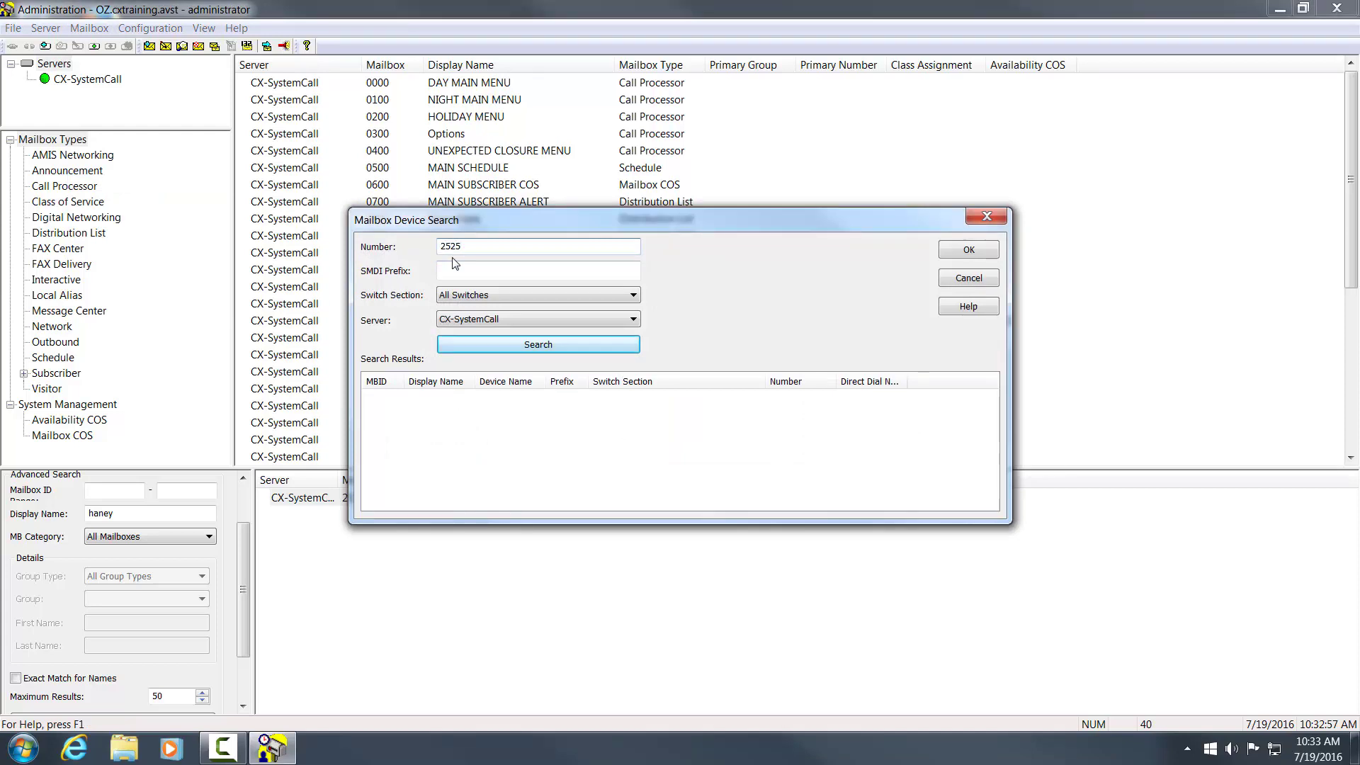
{"action": "key", "text": "Return"}
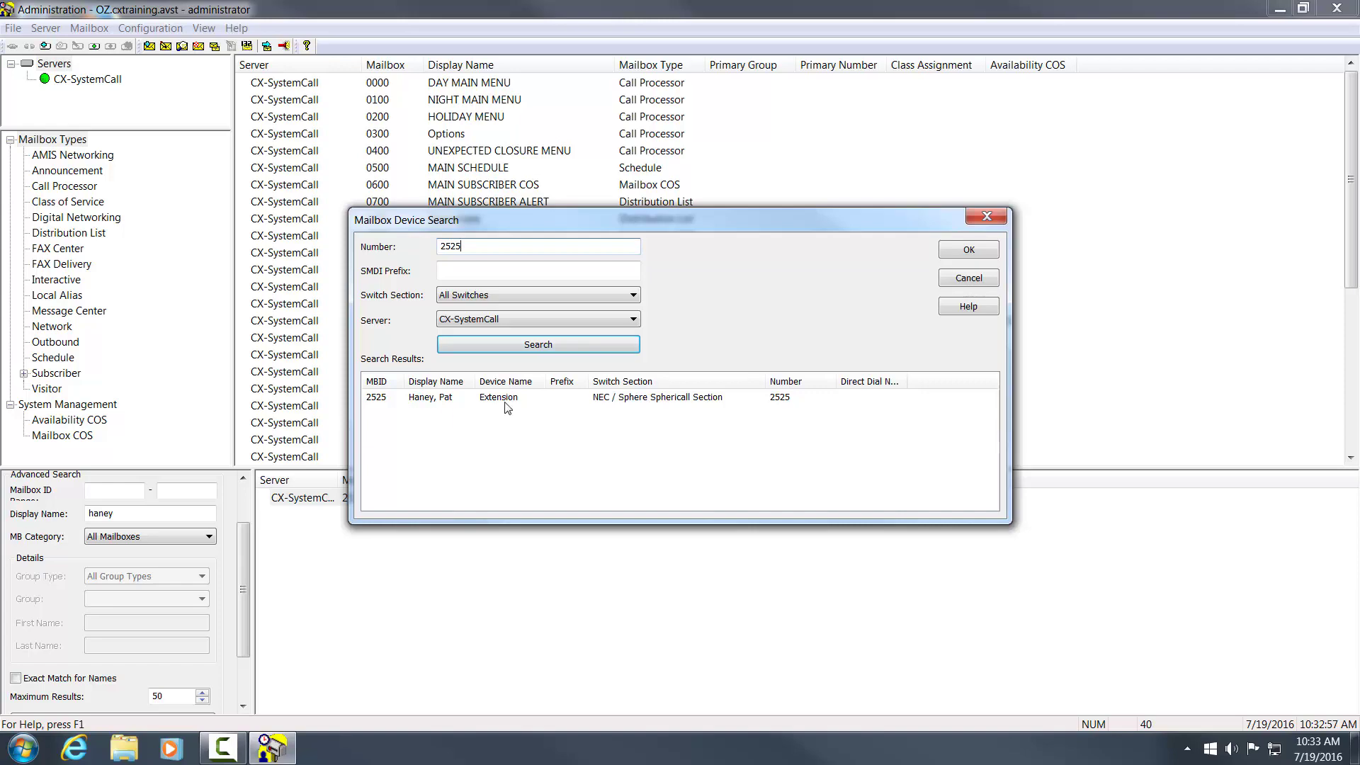
{"action": "left_click", "coordinate": [968, 278]}
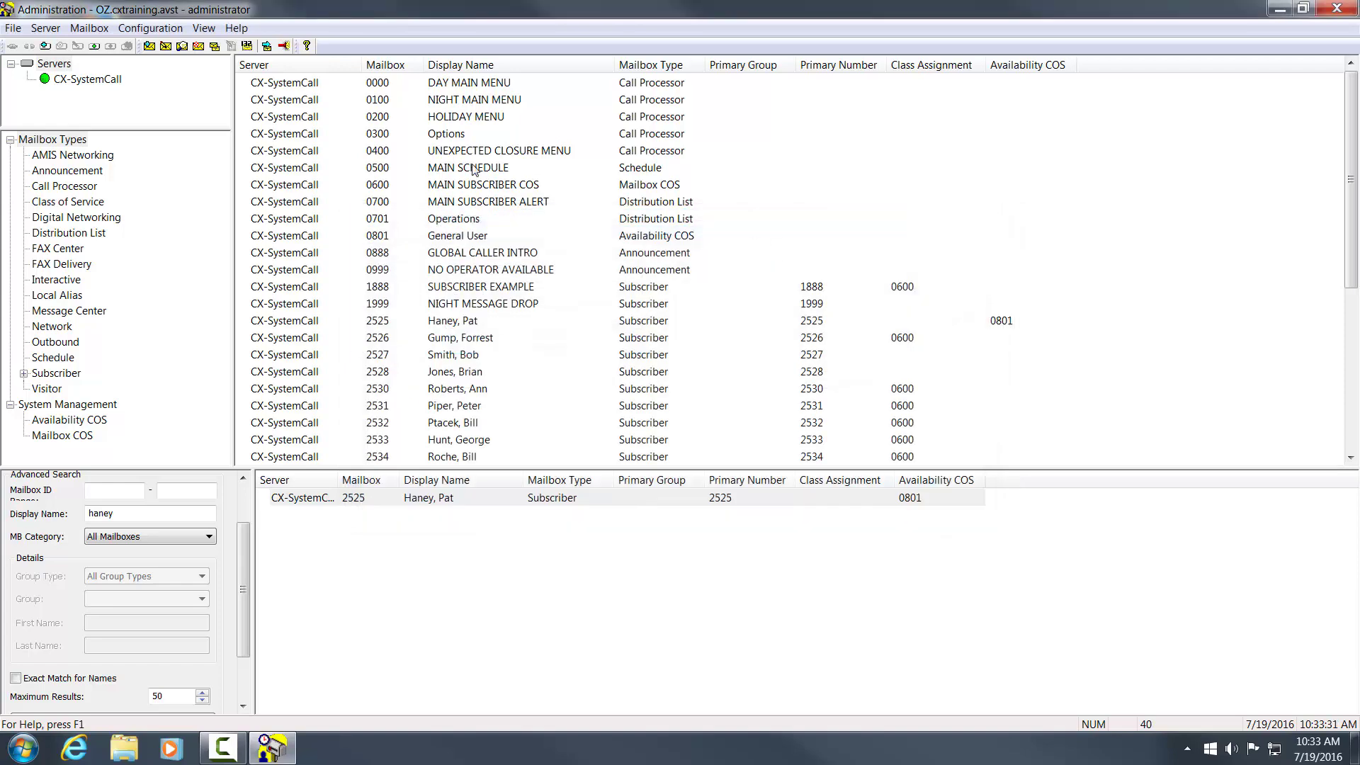
{"action": "left_click", "coordinate": [96, 31]}
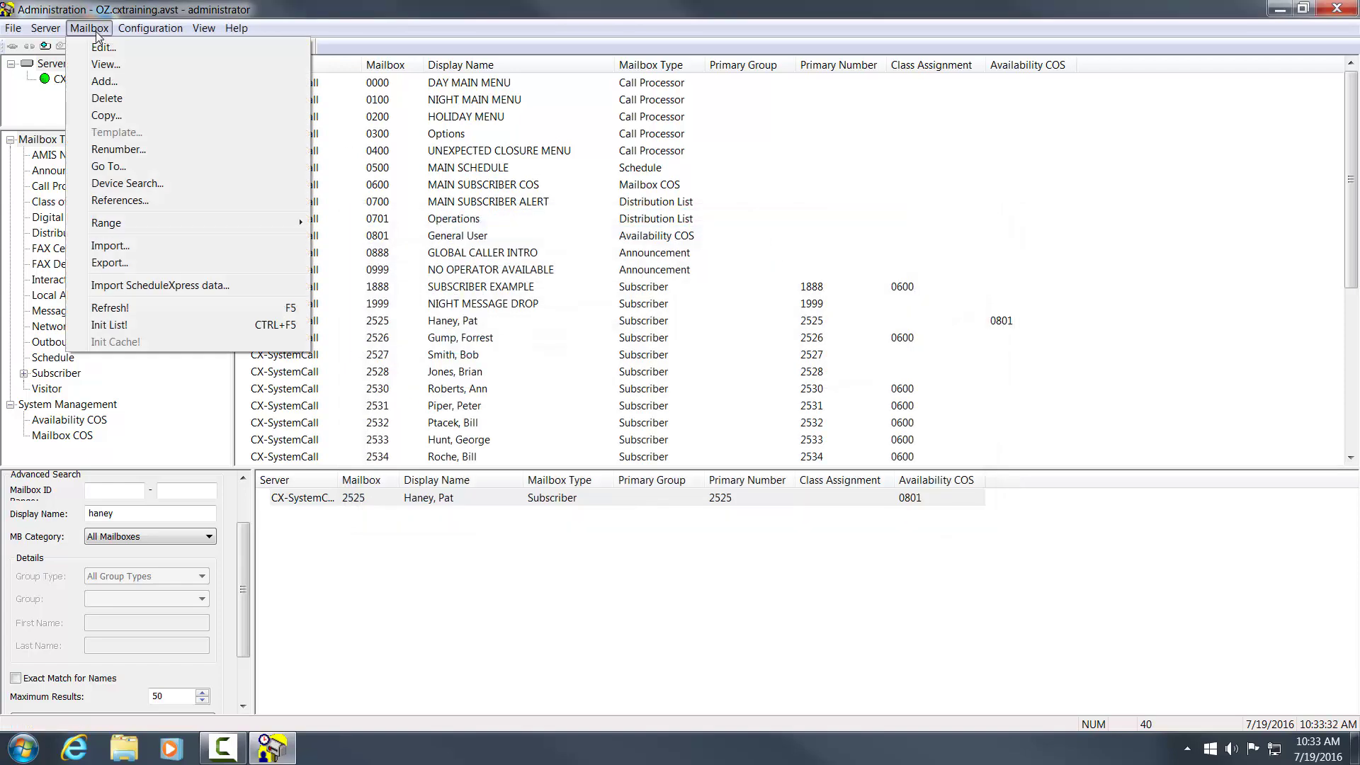
{"action": "left_click", "coordinate": [120, 200]}
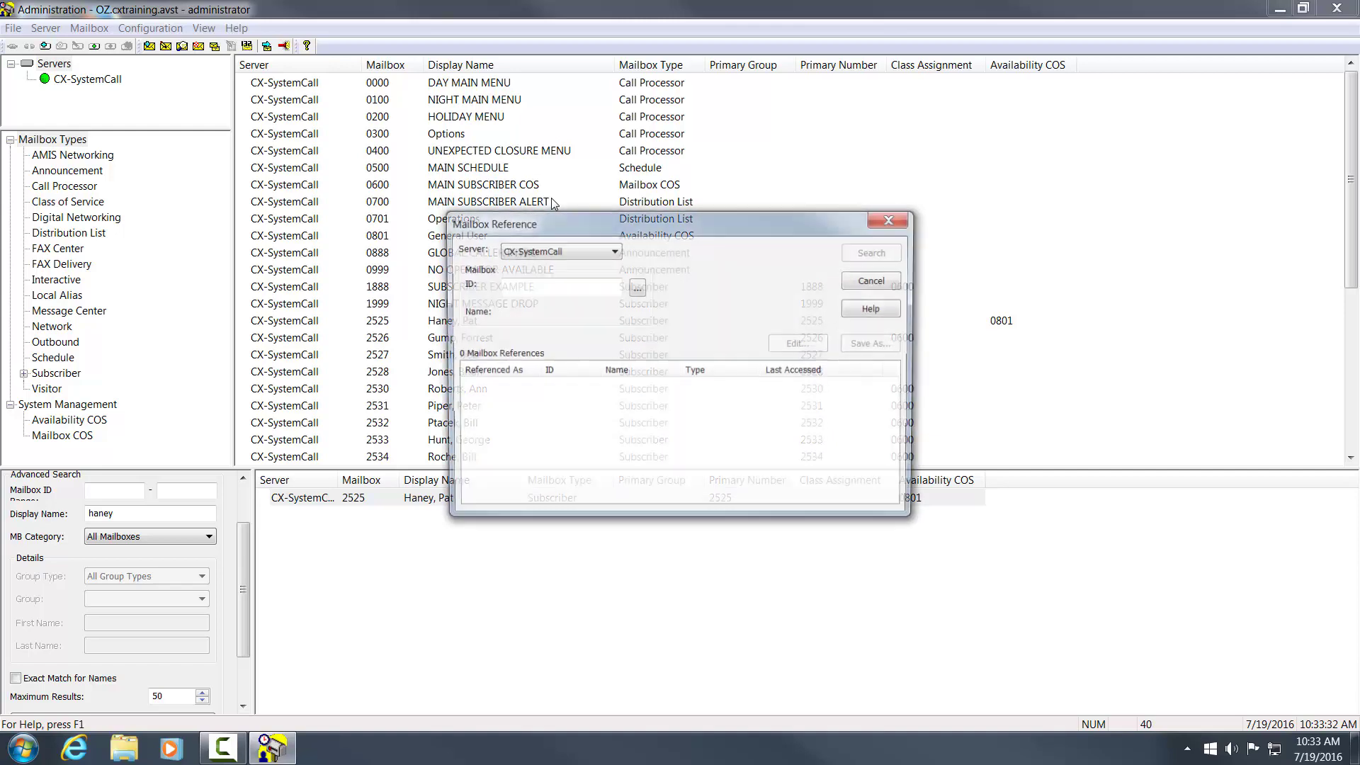
{"action": "left_click", "coordinate": [637, 286]}
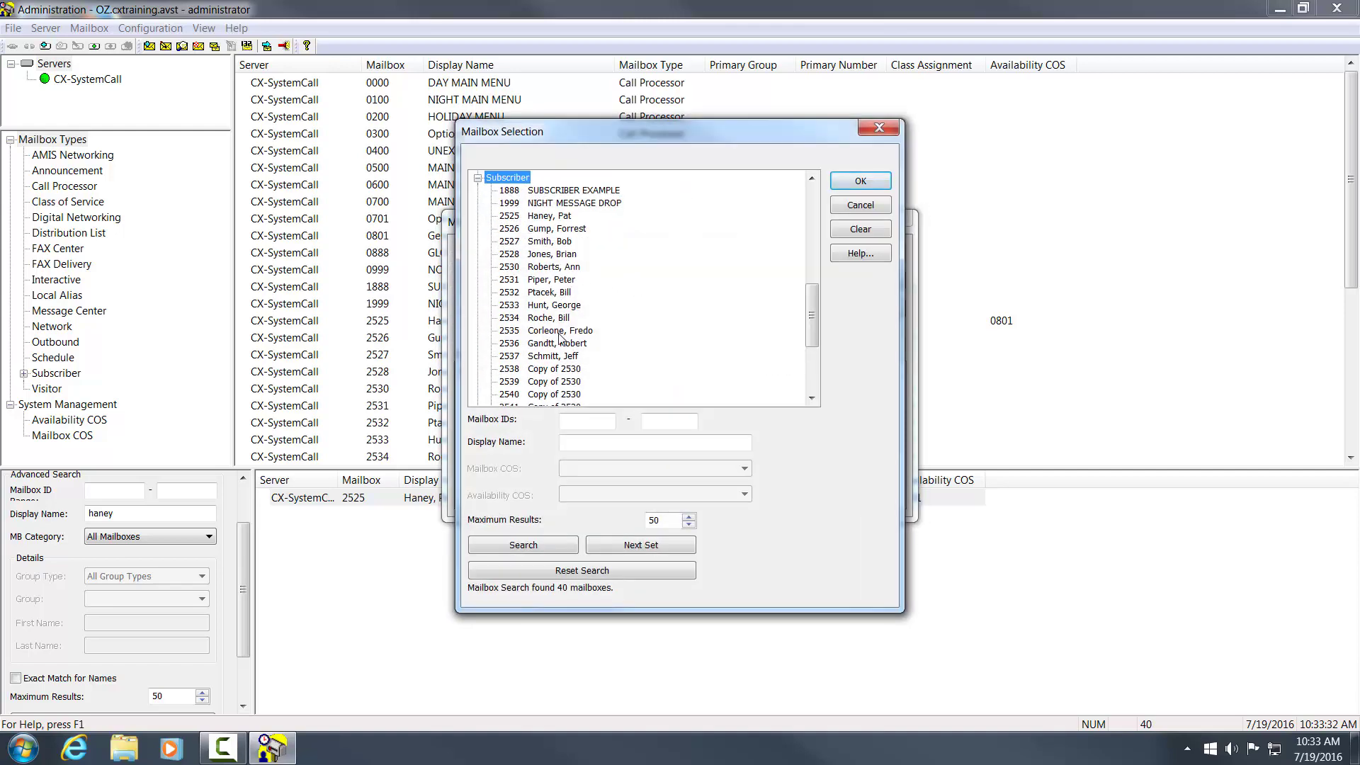
{"action": "left_click", "coordinate": [561, 217]}
{"action": "left_click", "coordinate": [850, 186]}
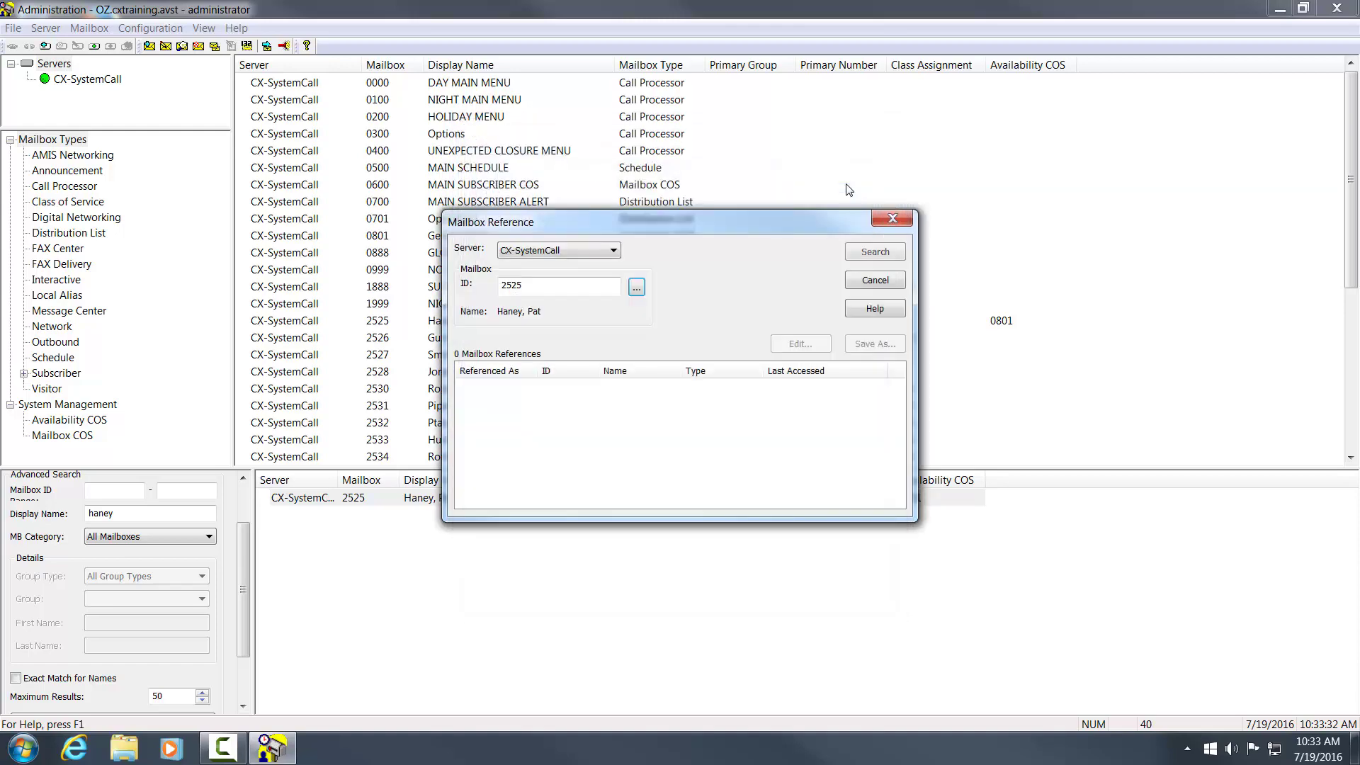
{"action": "left_click", "coordinate": [883, 255]}
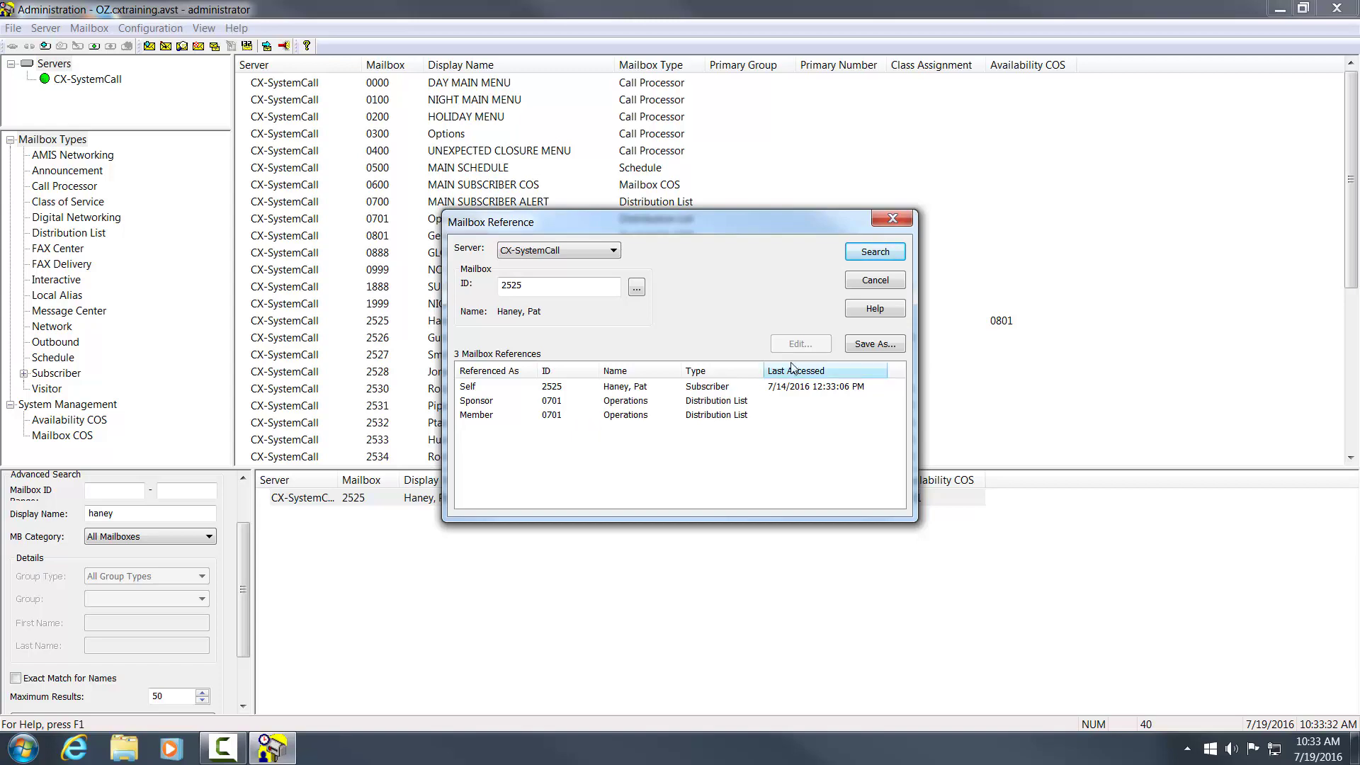
{"action": "left_click", "coordinate": [876, 281]}
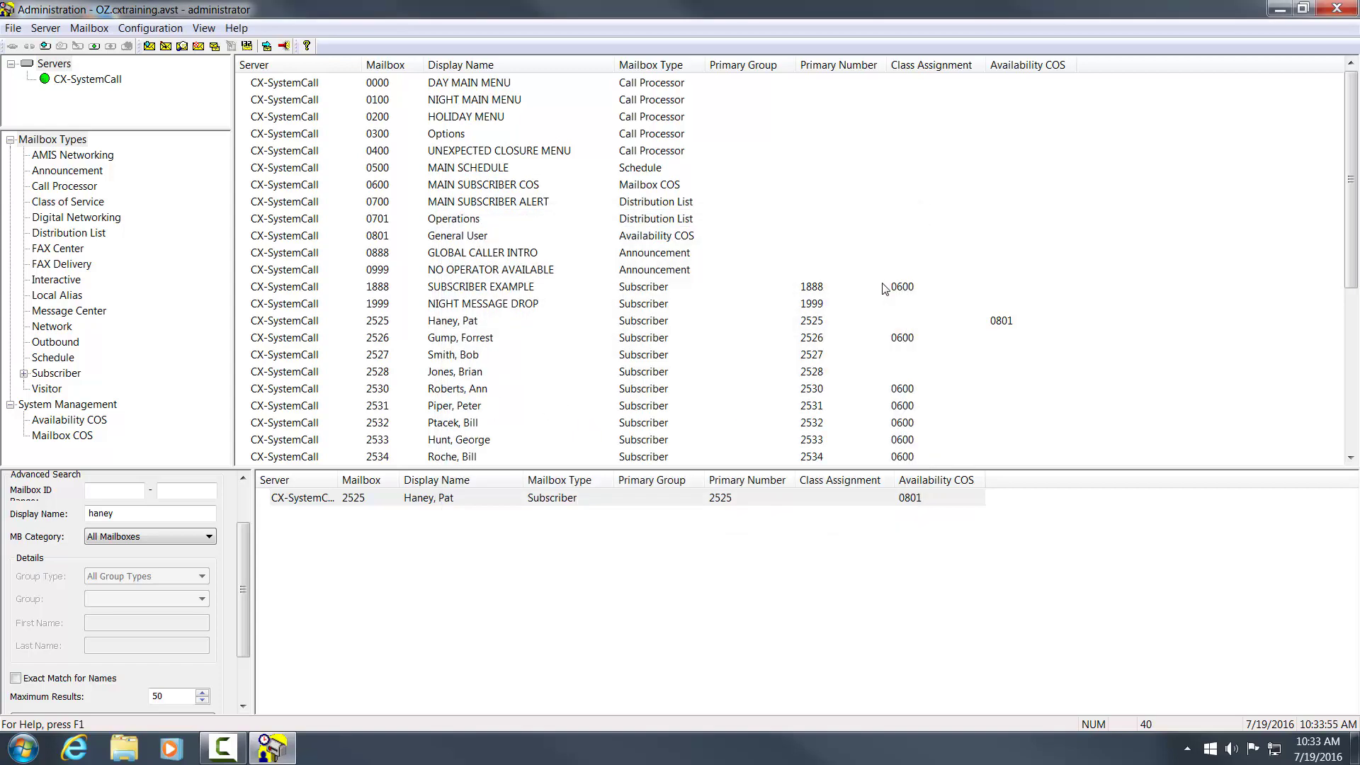
- Add a new Subscriber mailbox based on class 0600 MAIN SUBSCRIBER COS
{"action": "right_click", "coordinate": [790, 150]}
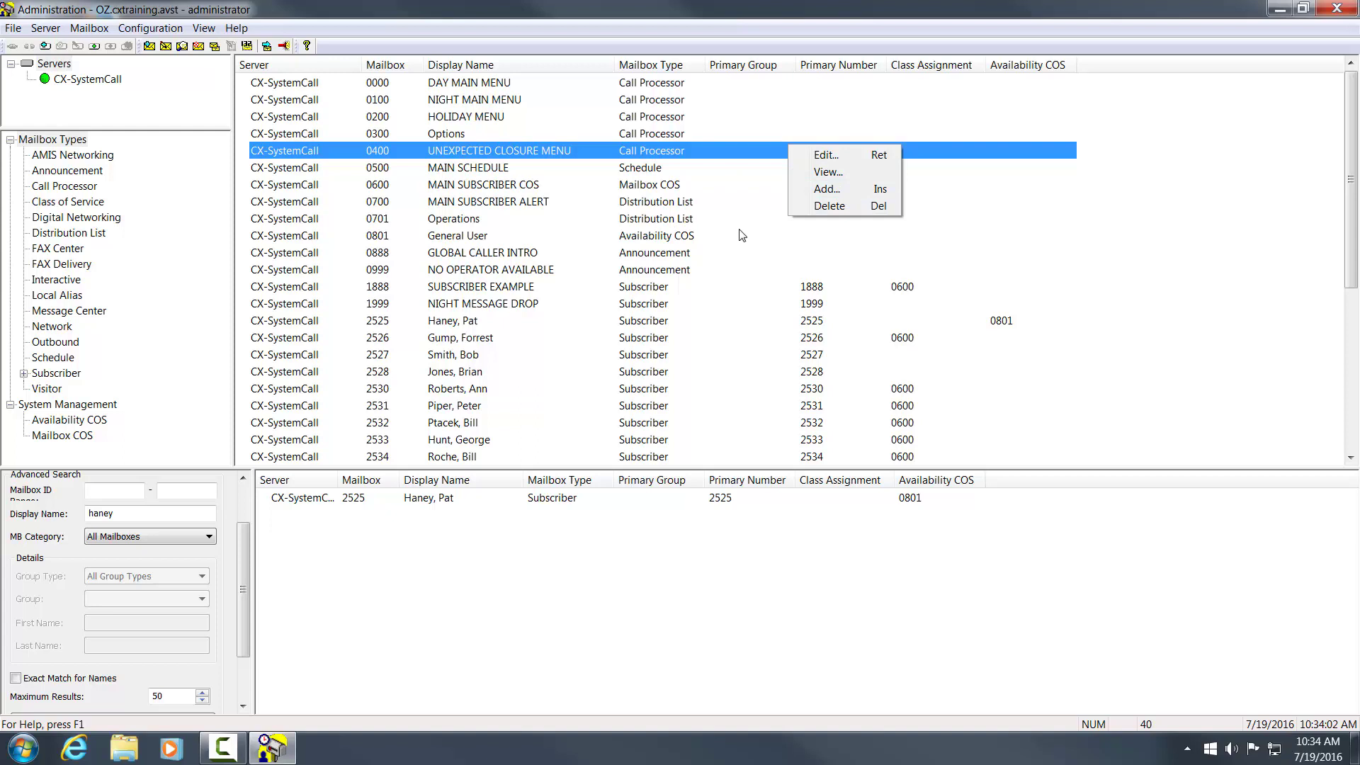
{"action": "left_click", "coordinate": [630, 172]}
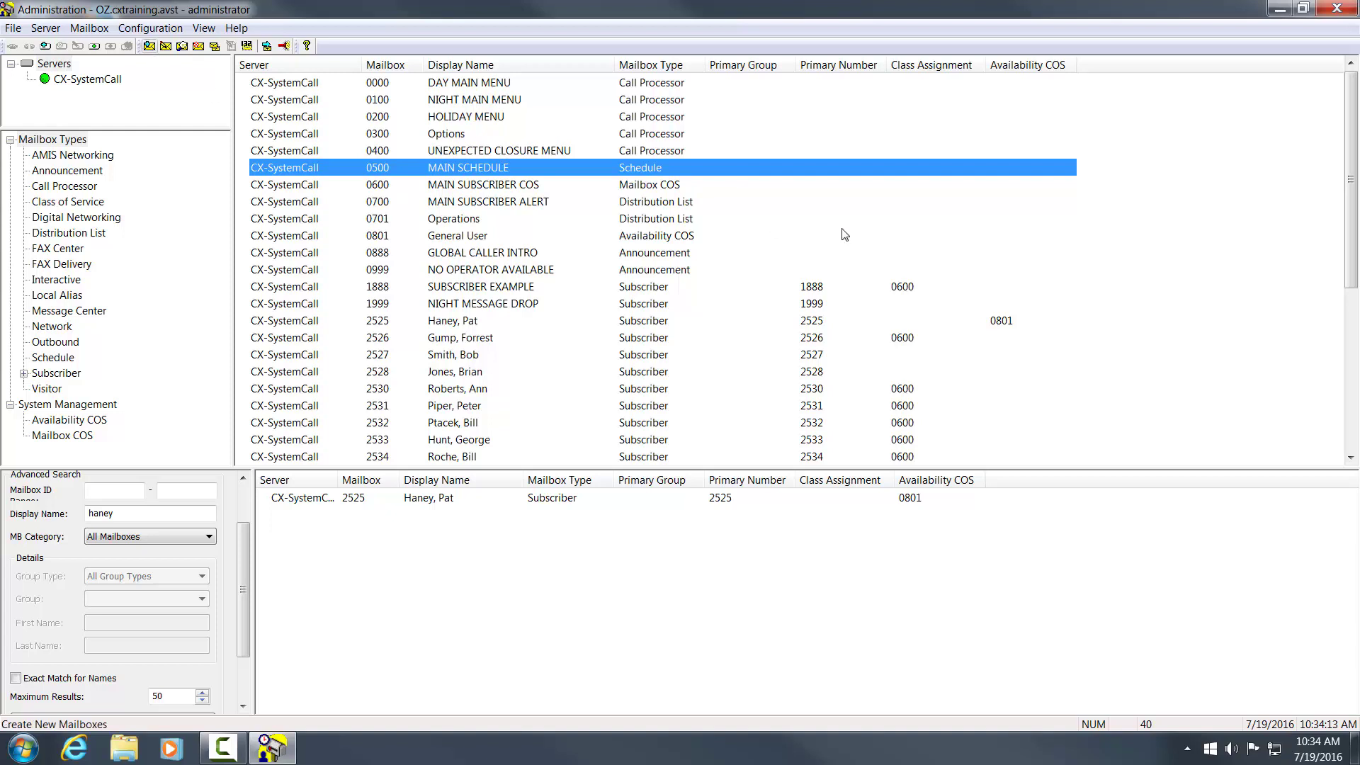
{"action": "right_click", "coordinate": [869, 202]}
{"action": "left_click", "coordinate": [897, 246]}
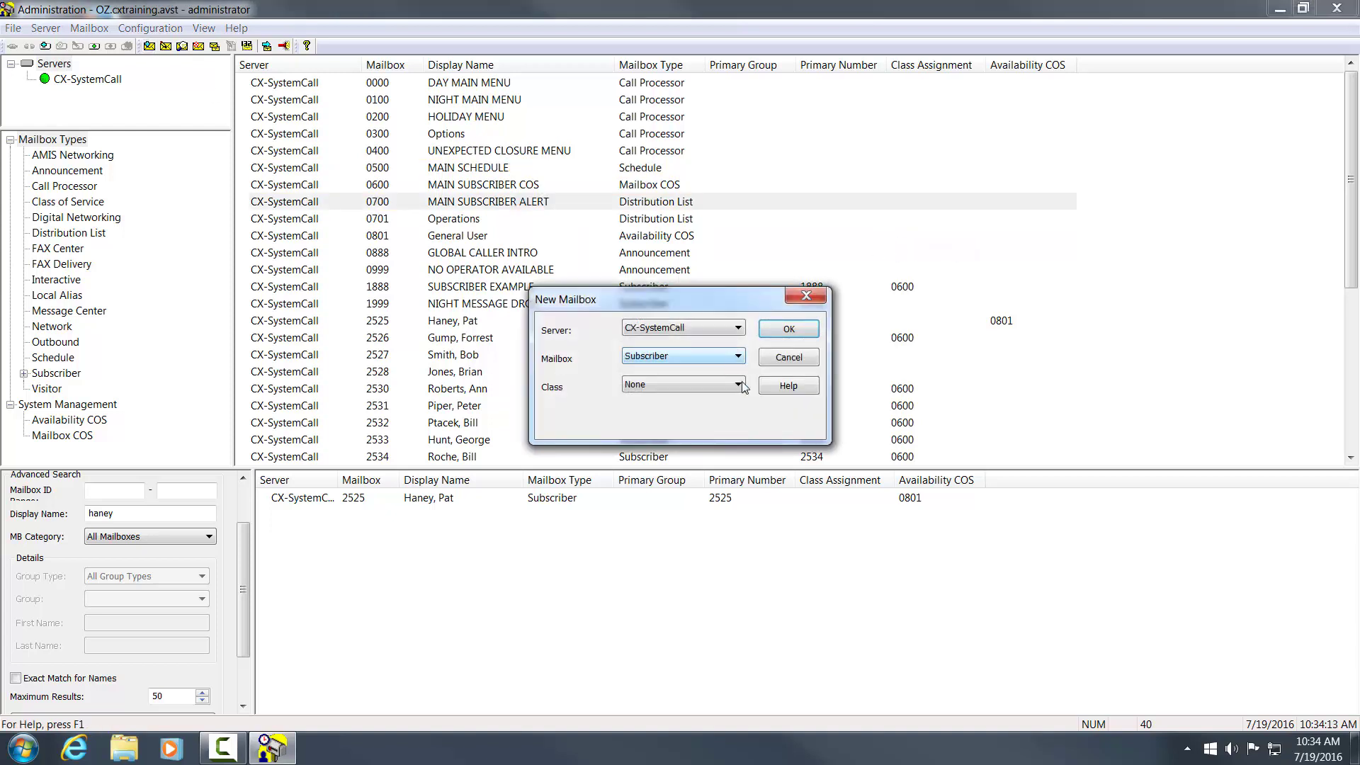
{"action": "left_click", "coordinate": [738, 384]}
{"action": "left_click", "coordinate": [736, 403]}
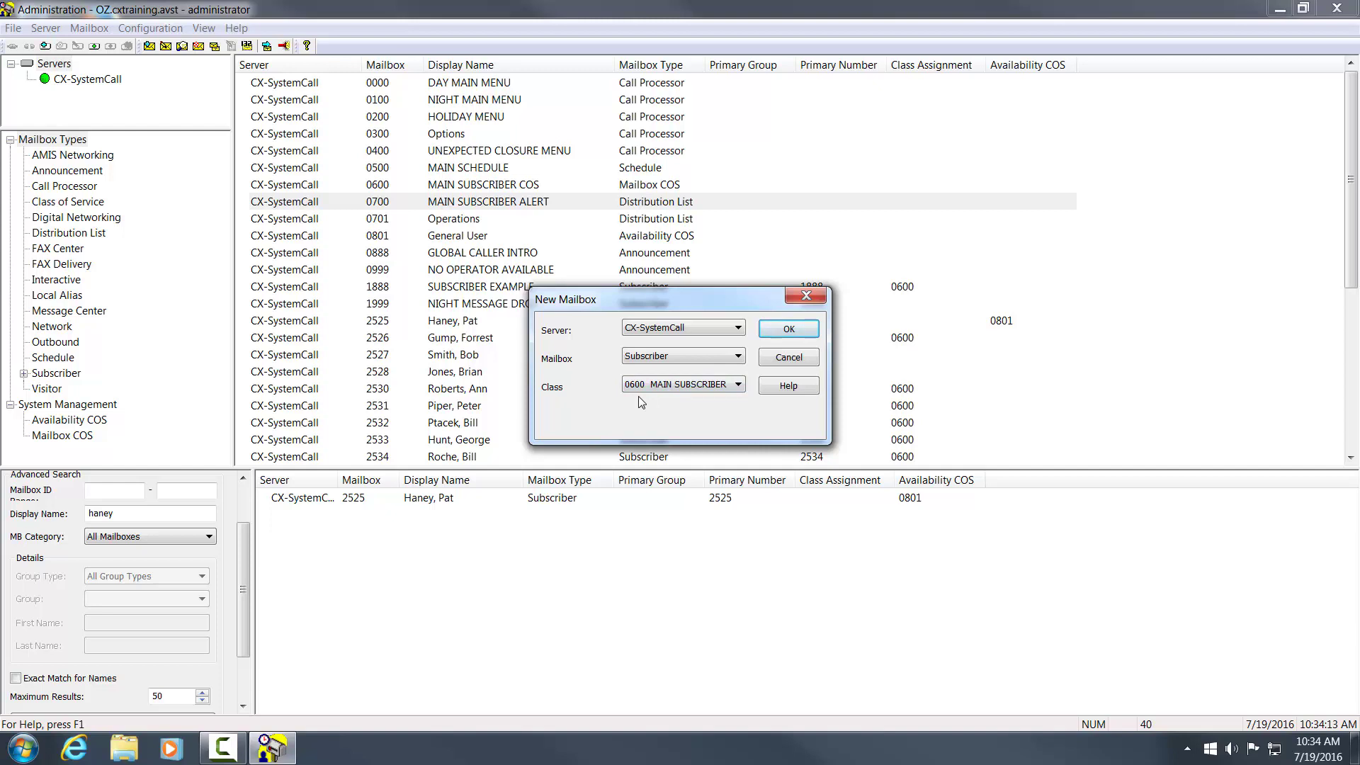
{"action": "left_click", "coordinate": [799, 331]}
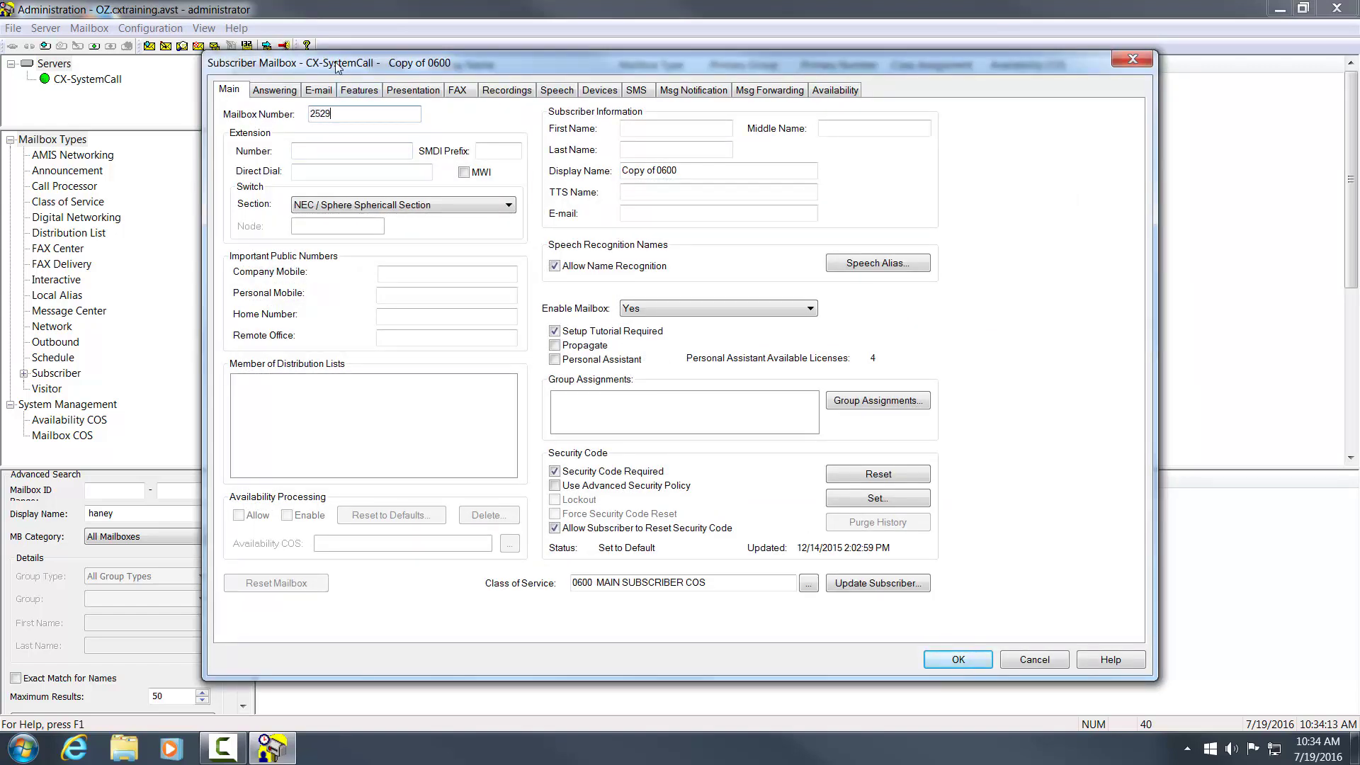
- Enter mailbox number 2529 and the subscriber's first and last name, then apply and save
{"action": "type", "text": "2529"}
{"action": "key", "text": "Tab"}
{"action": "left_click", "coordinate": [717, 128]}
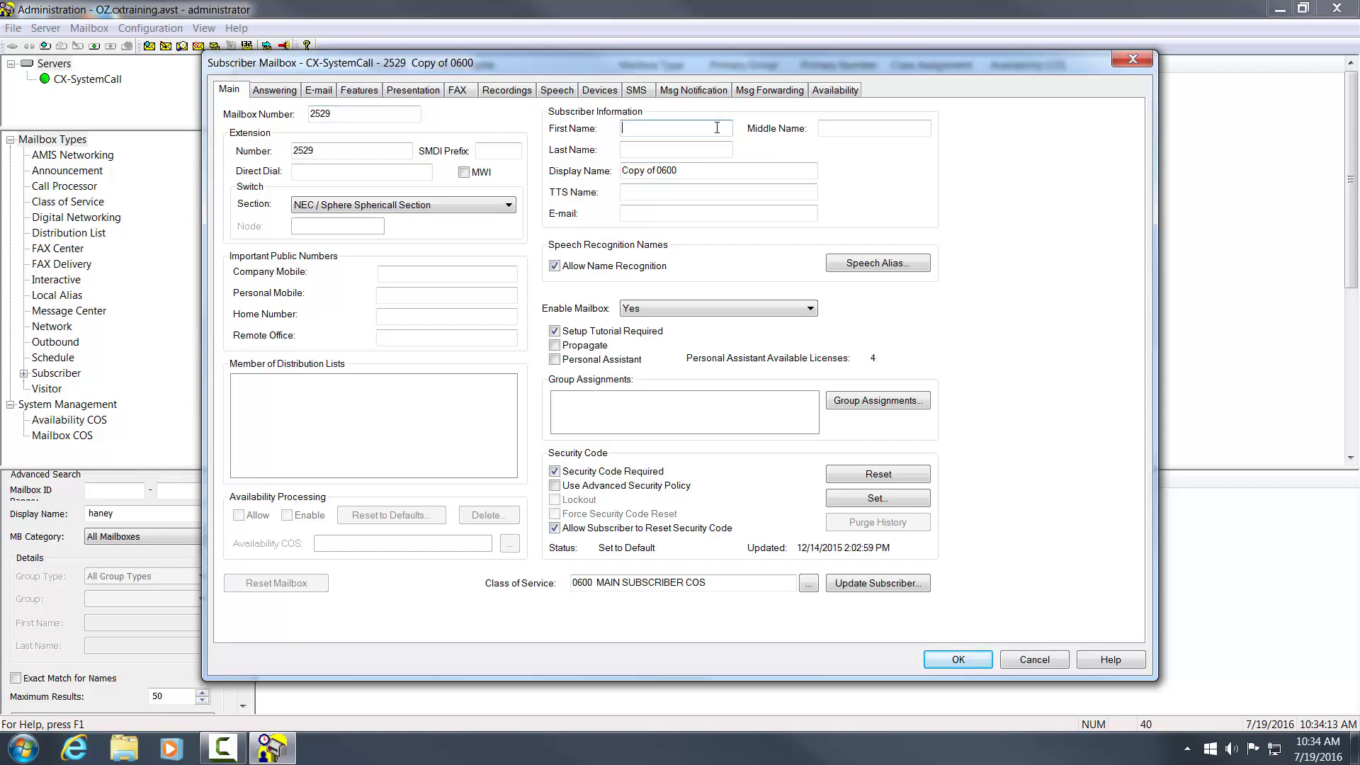
{"action": "key", "text": "Tab"}
{"action": "key", "text": "Tab"}
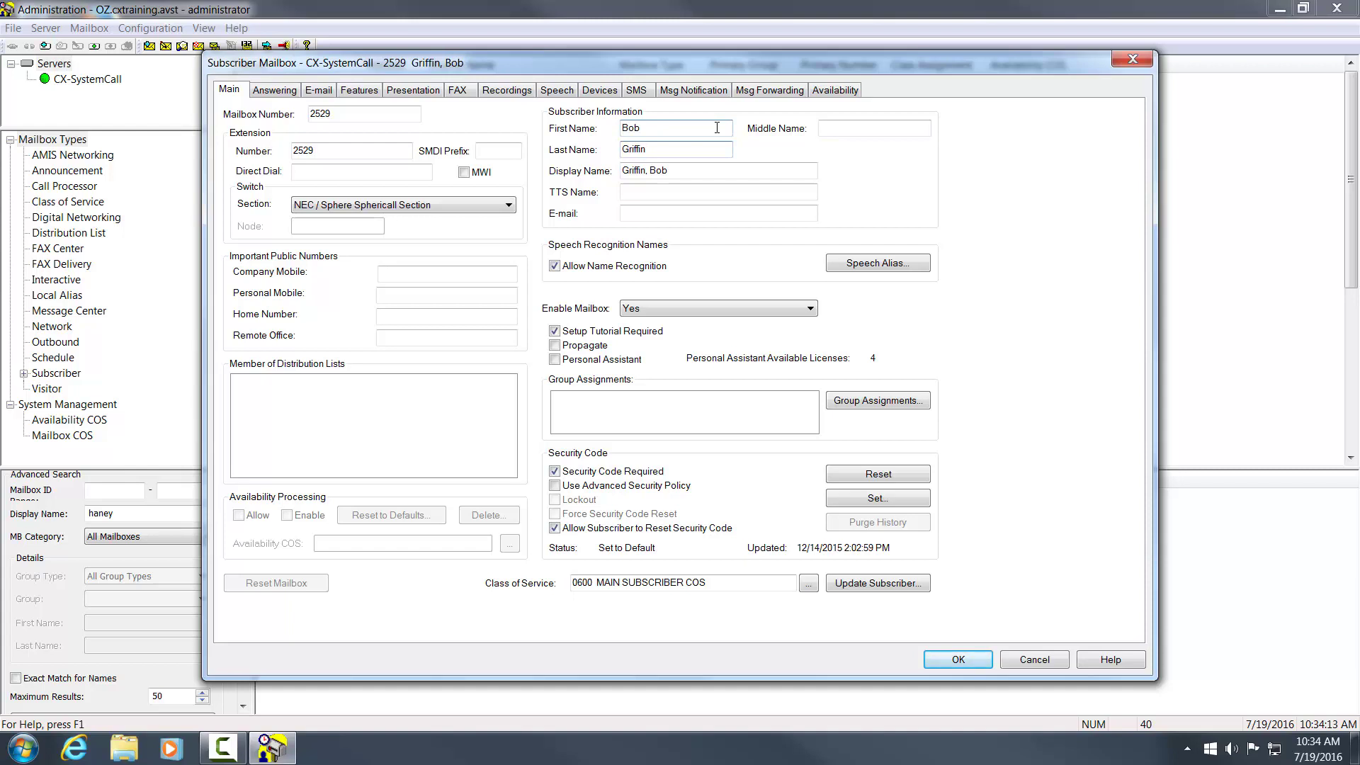
{"action": "left_click", "coordinate": [961, 661]}
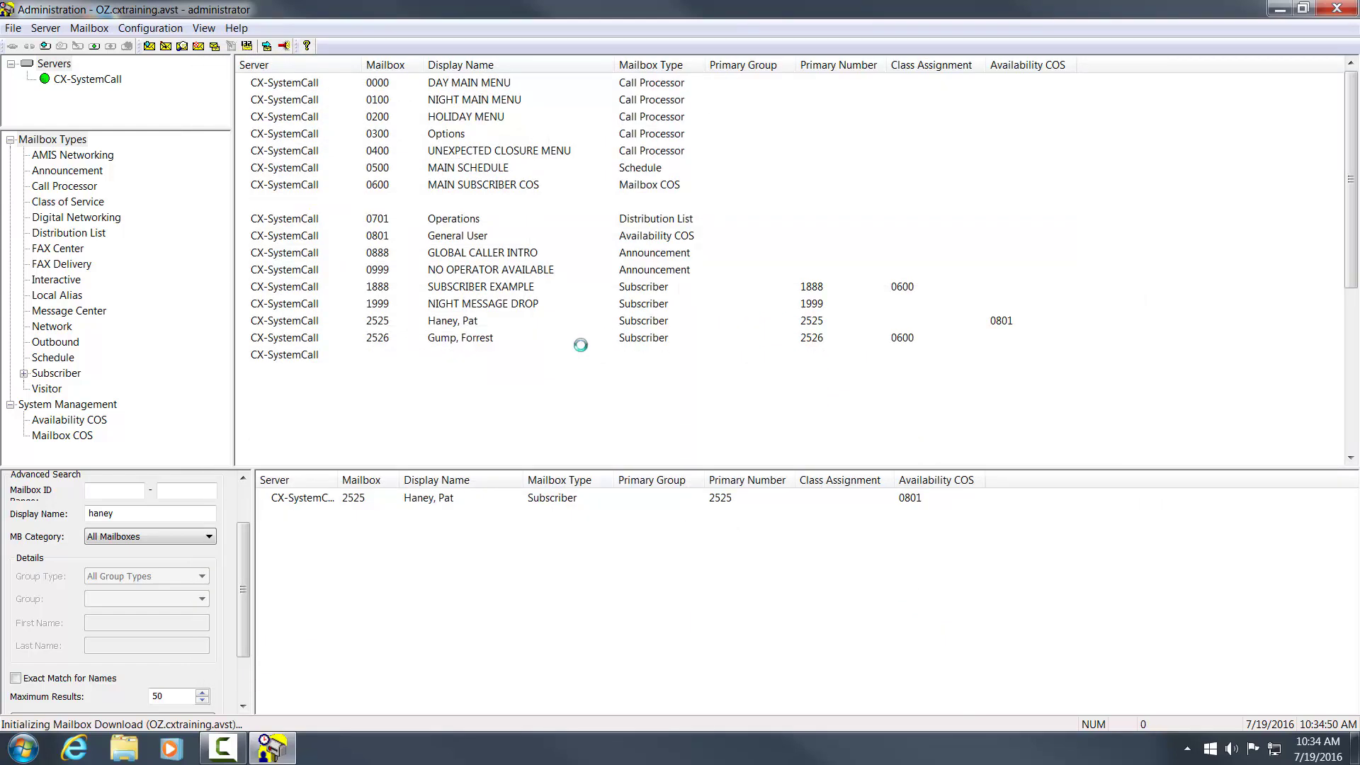
{"action": "left_click", "coordinate": [483, 388]}
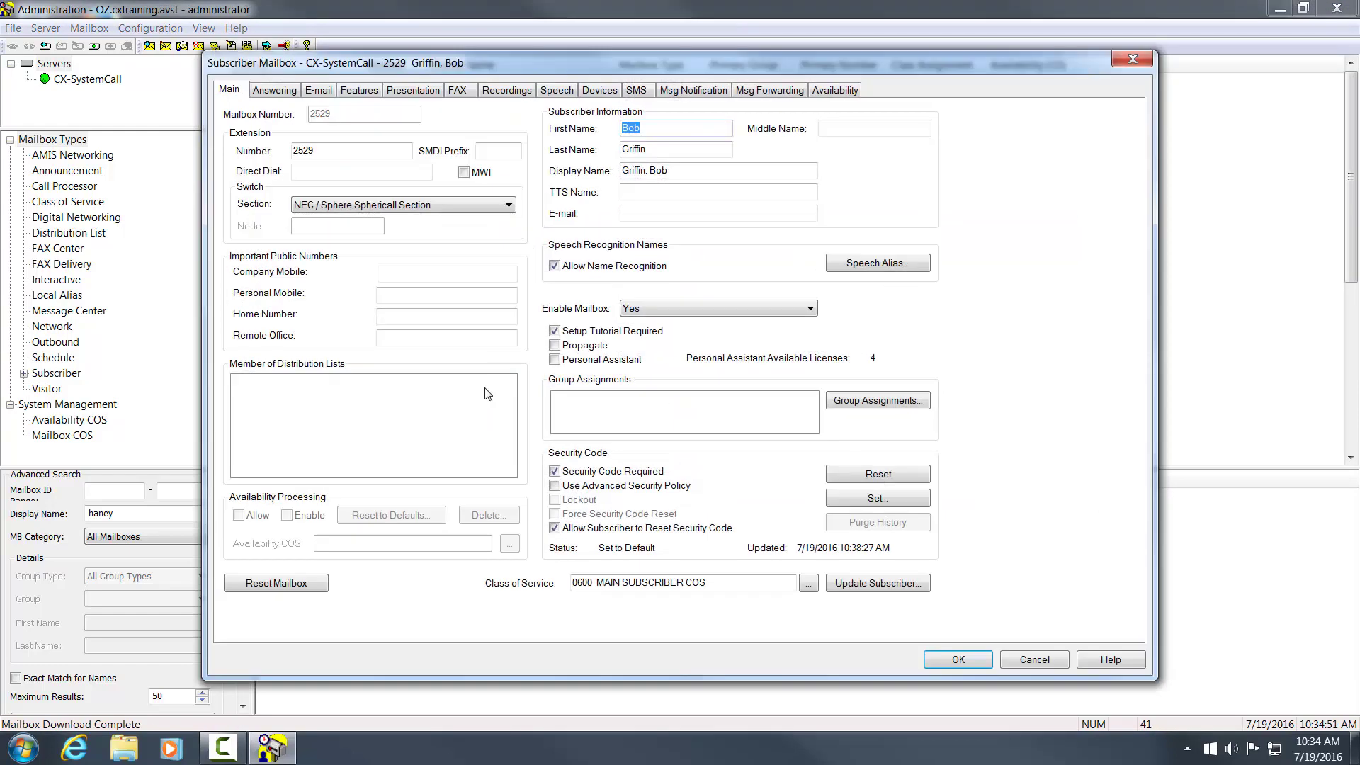
{"action": "left_click", "coordinate": [958, 659]}
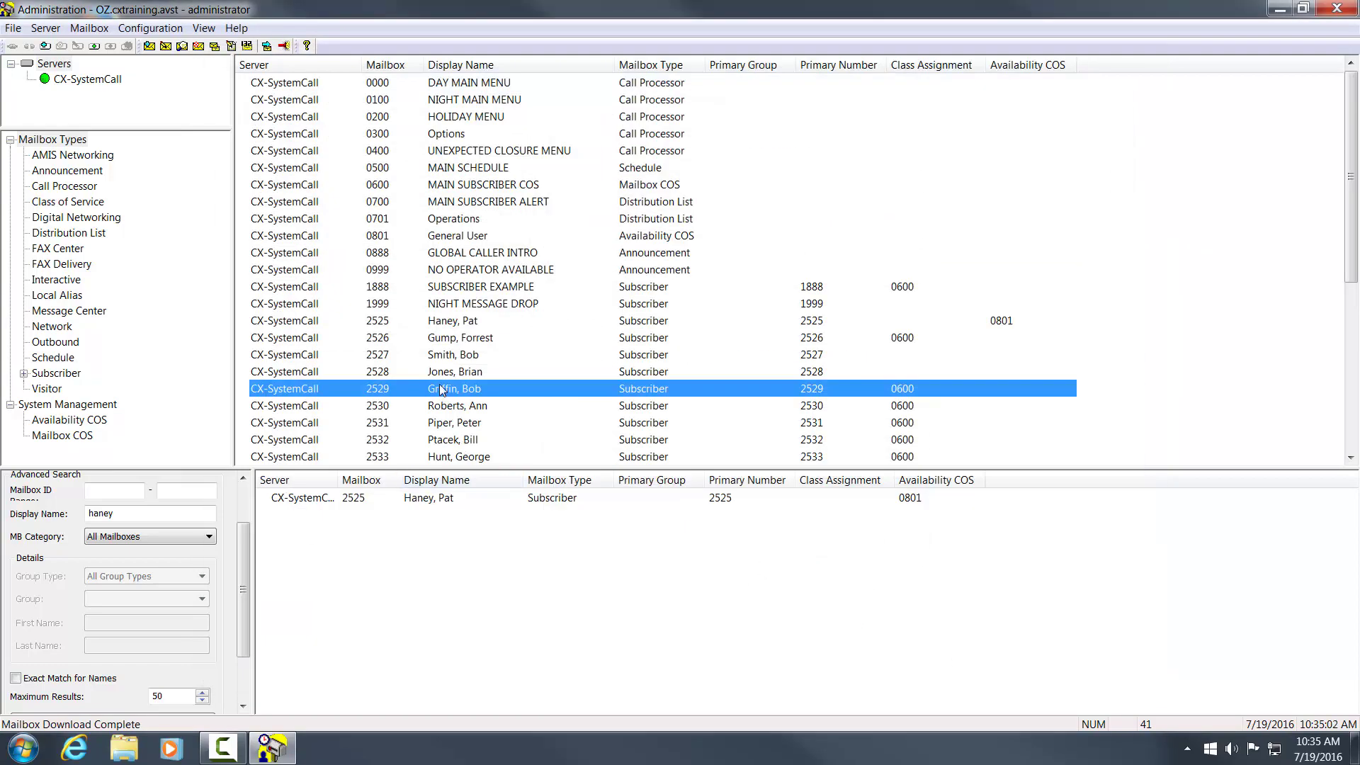
- Dismiss the mailbox 2529 context menu and exit CX Administration via File > Exit
{"action": "right_click", "coordinate": [440, 389]}
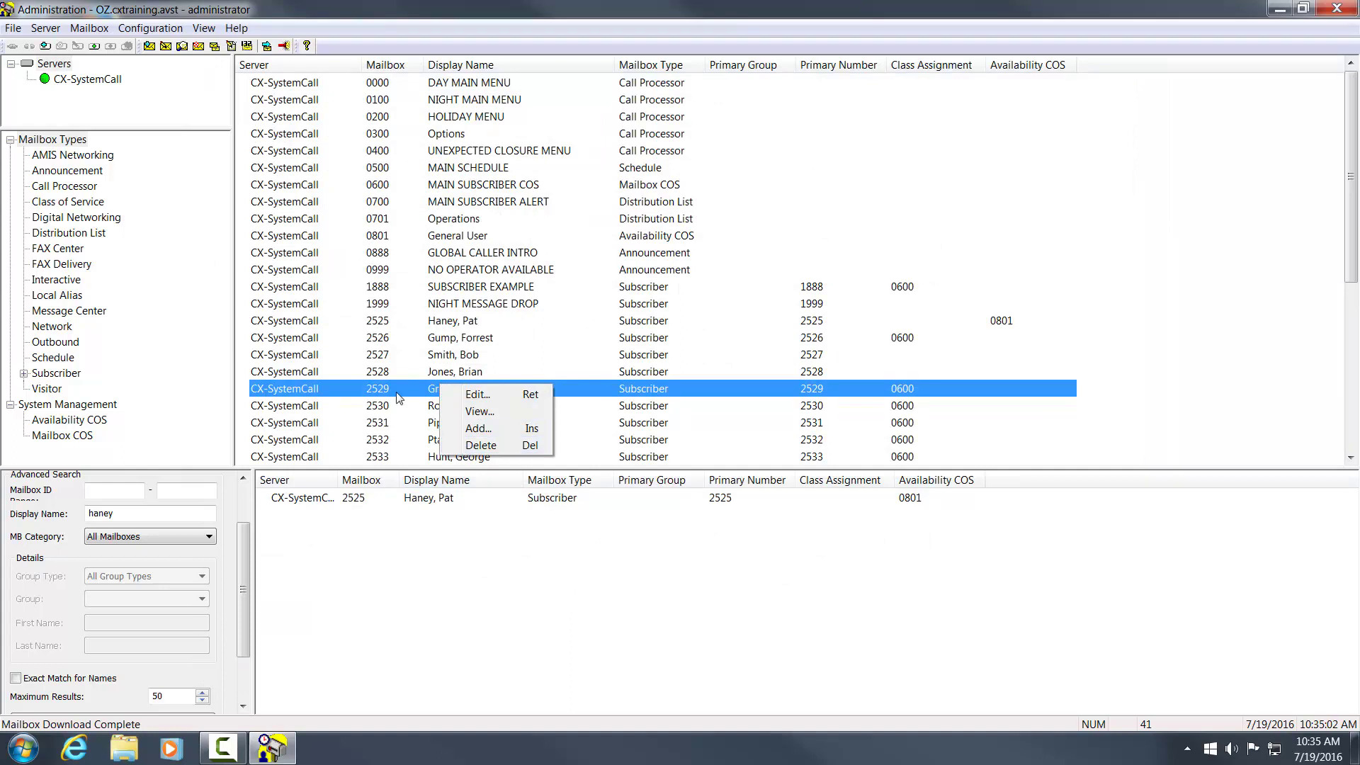
{"action": "left_click", "coordinate": [273, 141]}
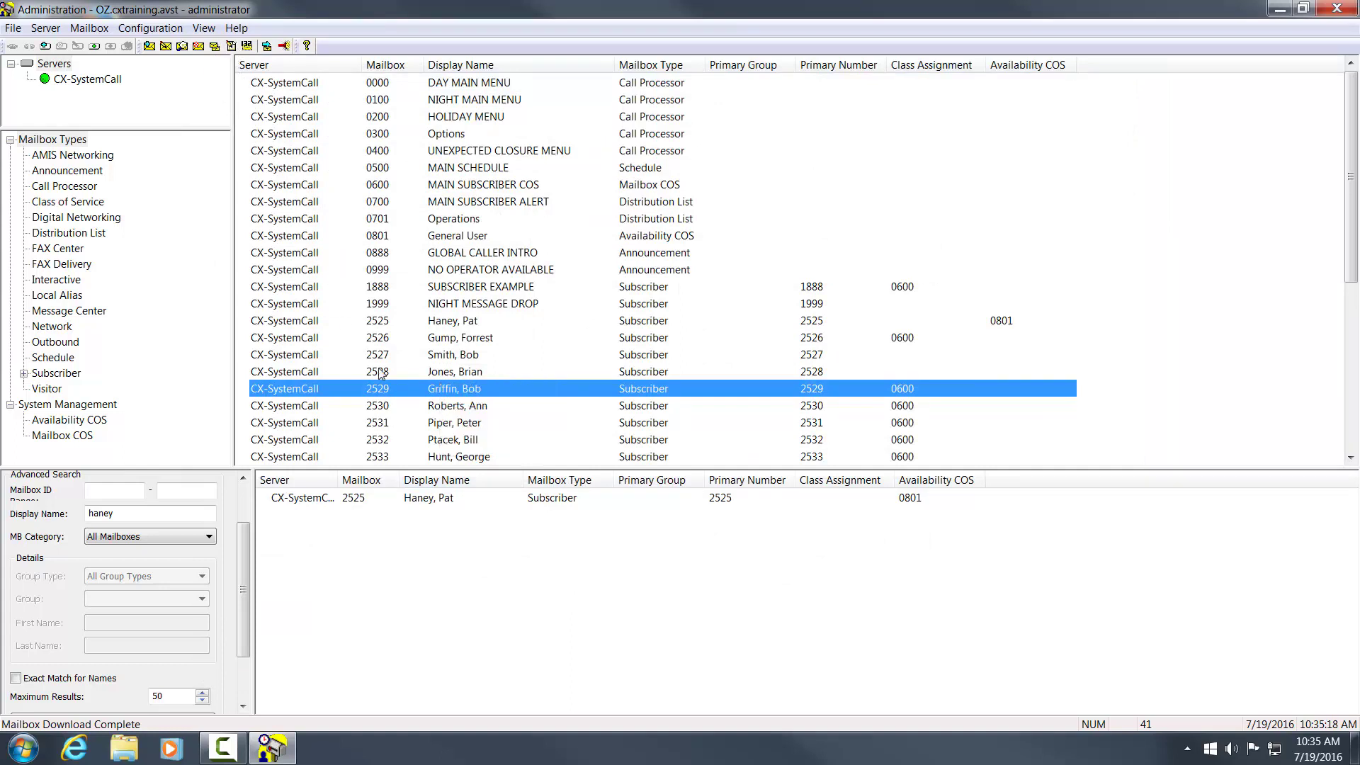
{"action": "left_click", "coordinate": [12, 30]}
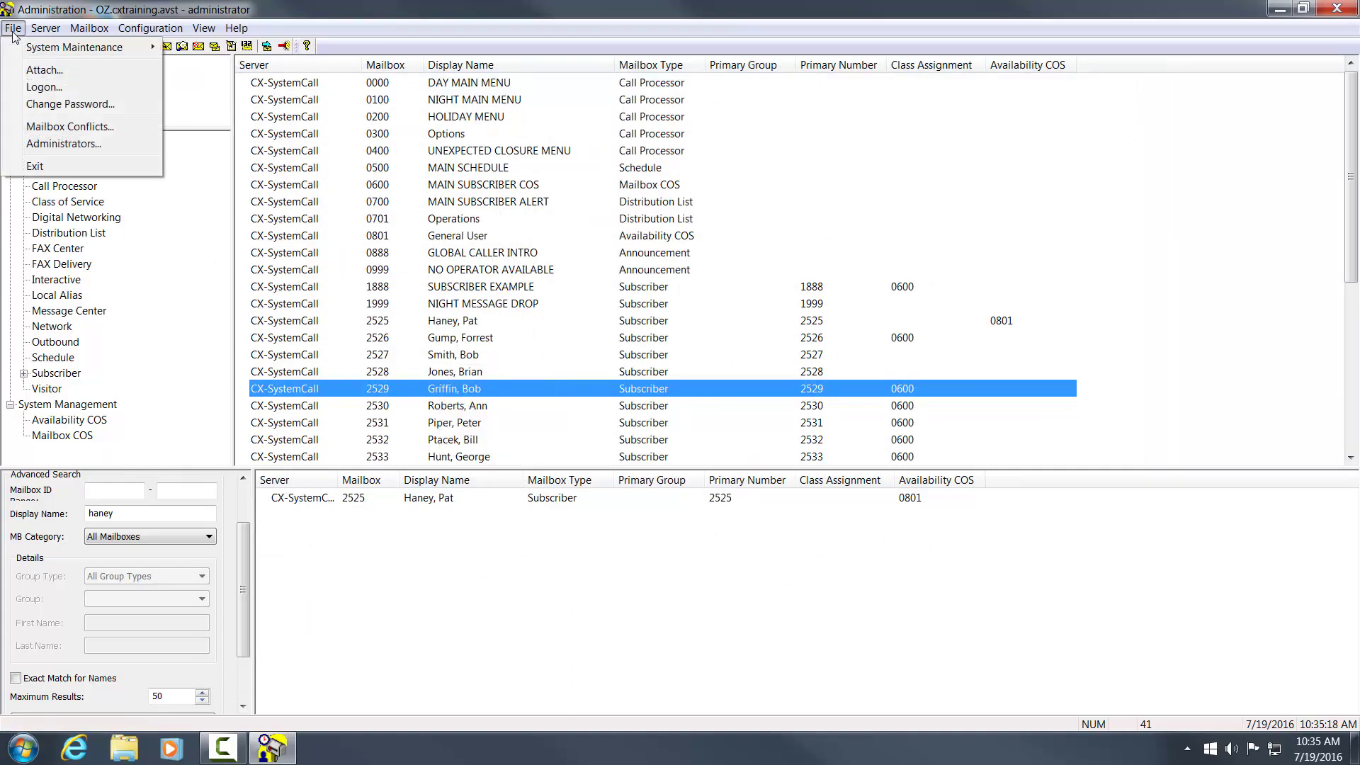
{"action": "left_click", "coordinate": [53, 171]}
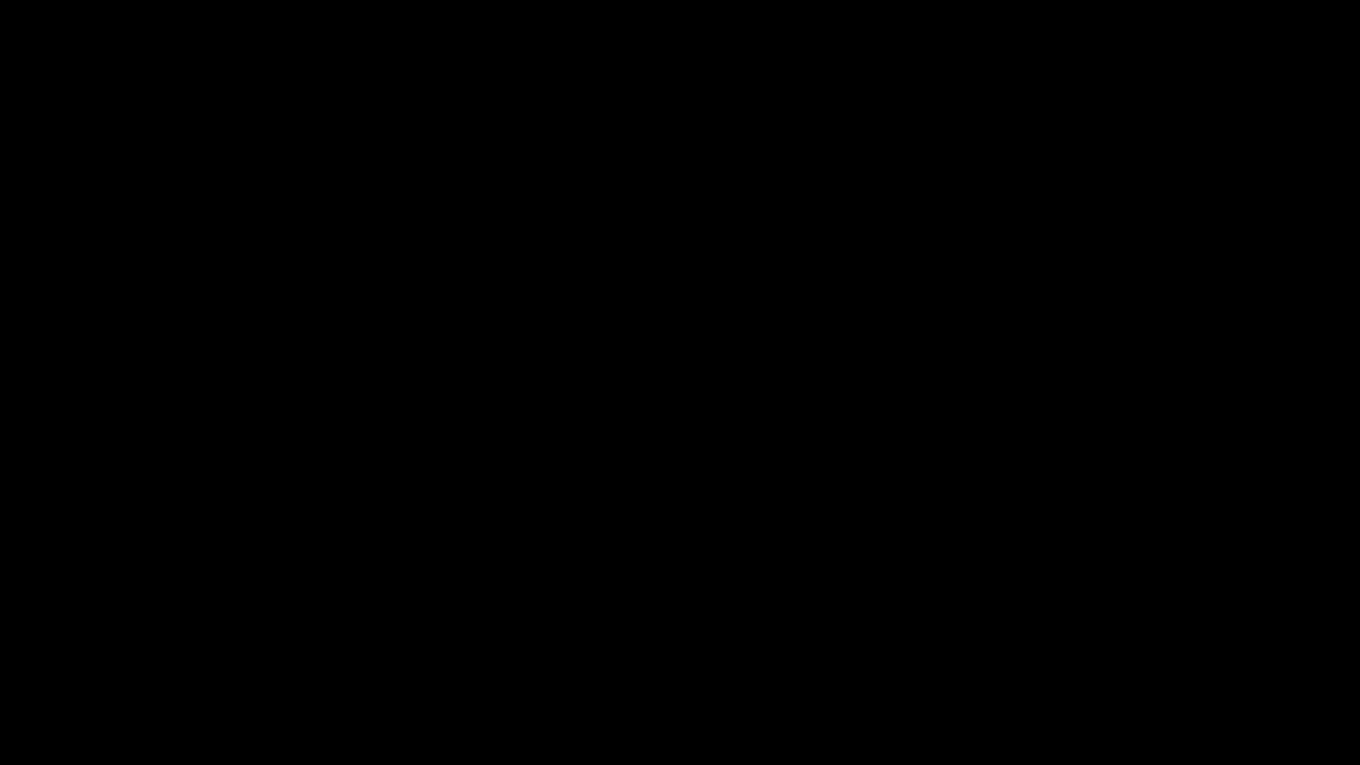